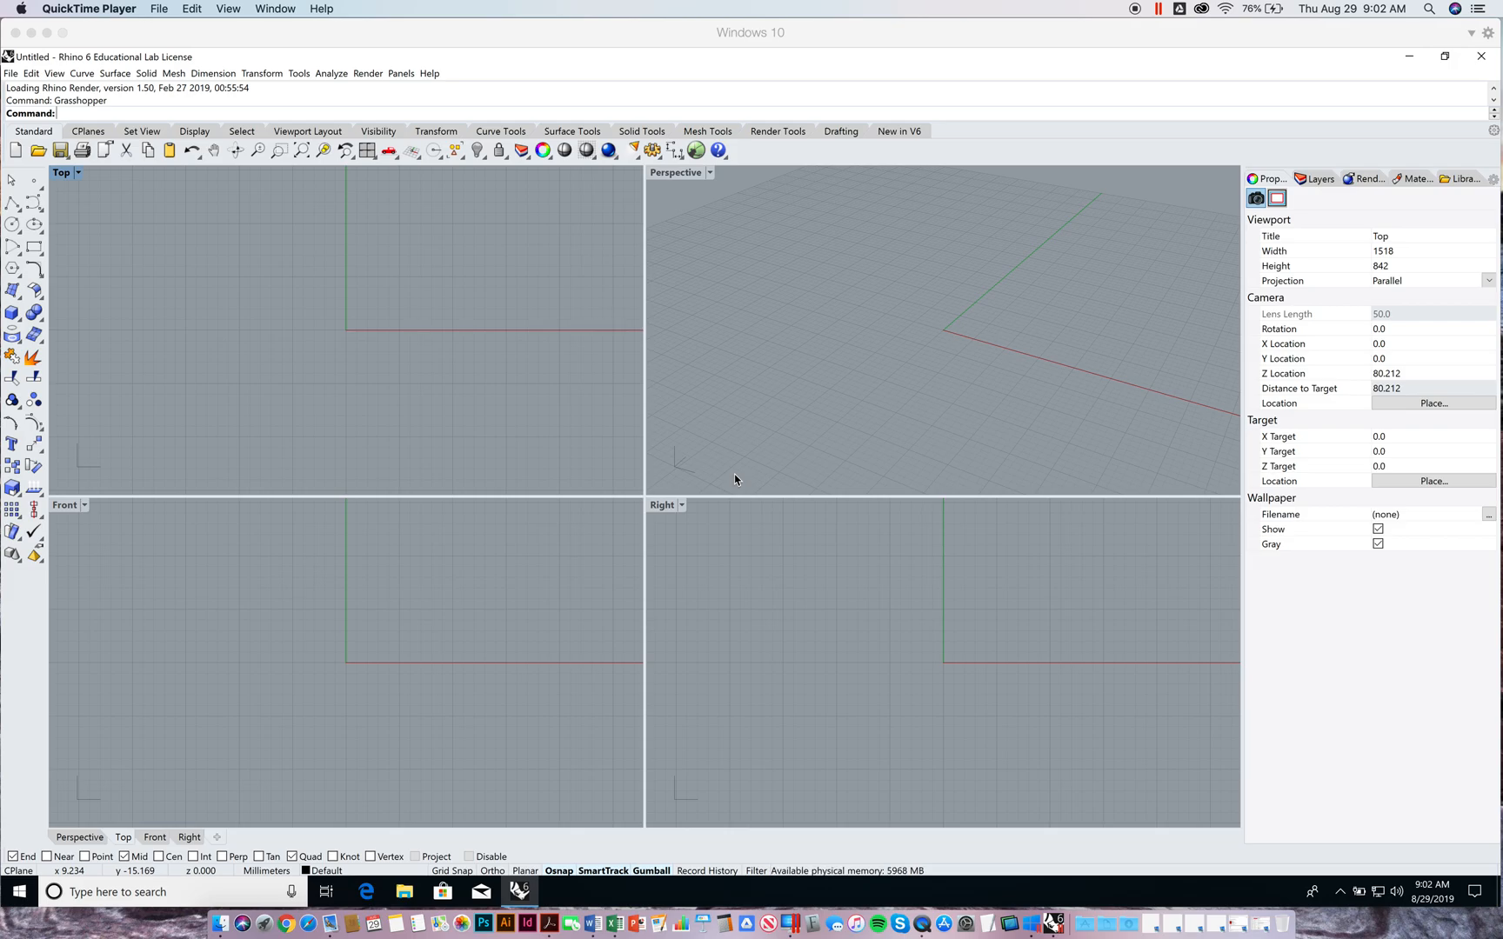
Launch Grasshopper from Rhino and shrink its window so it covers less of the modelling viewports
{"action": "left_click", "coordinate": [338, 122]}
{"action": "type", "text": "Grasshopper"}
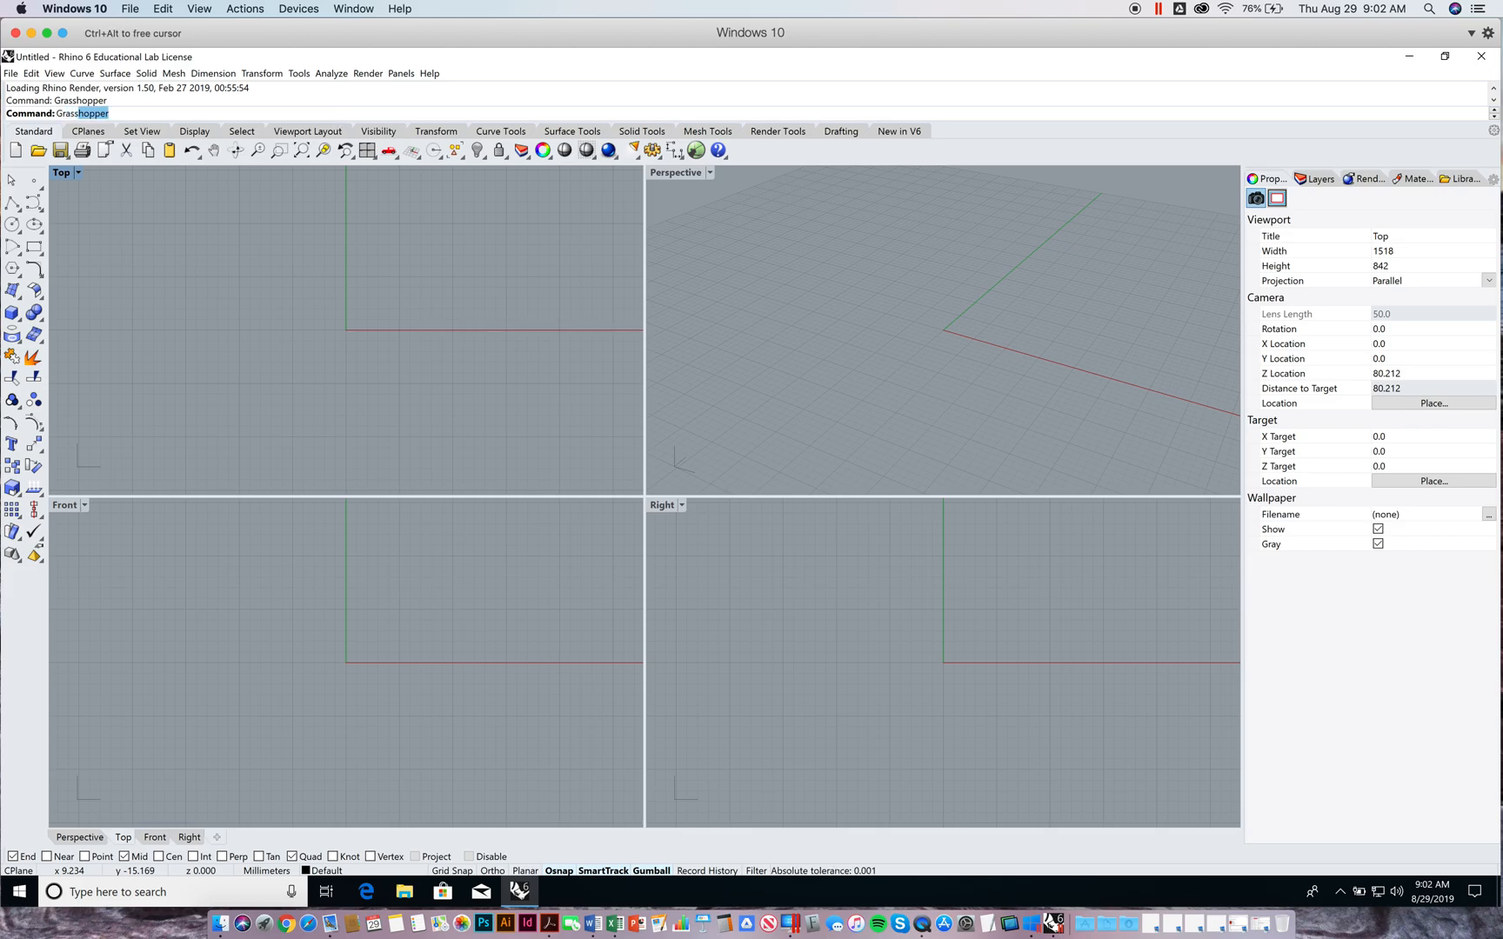
{"action": "key", "text": "Return"}
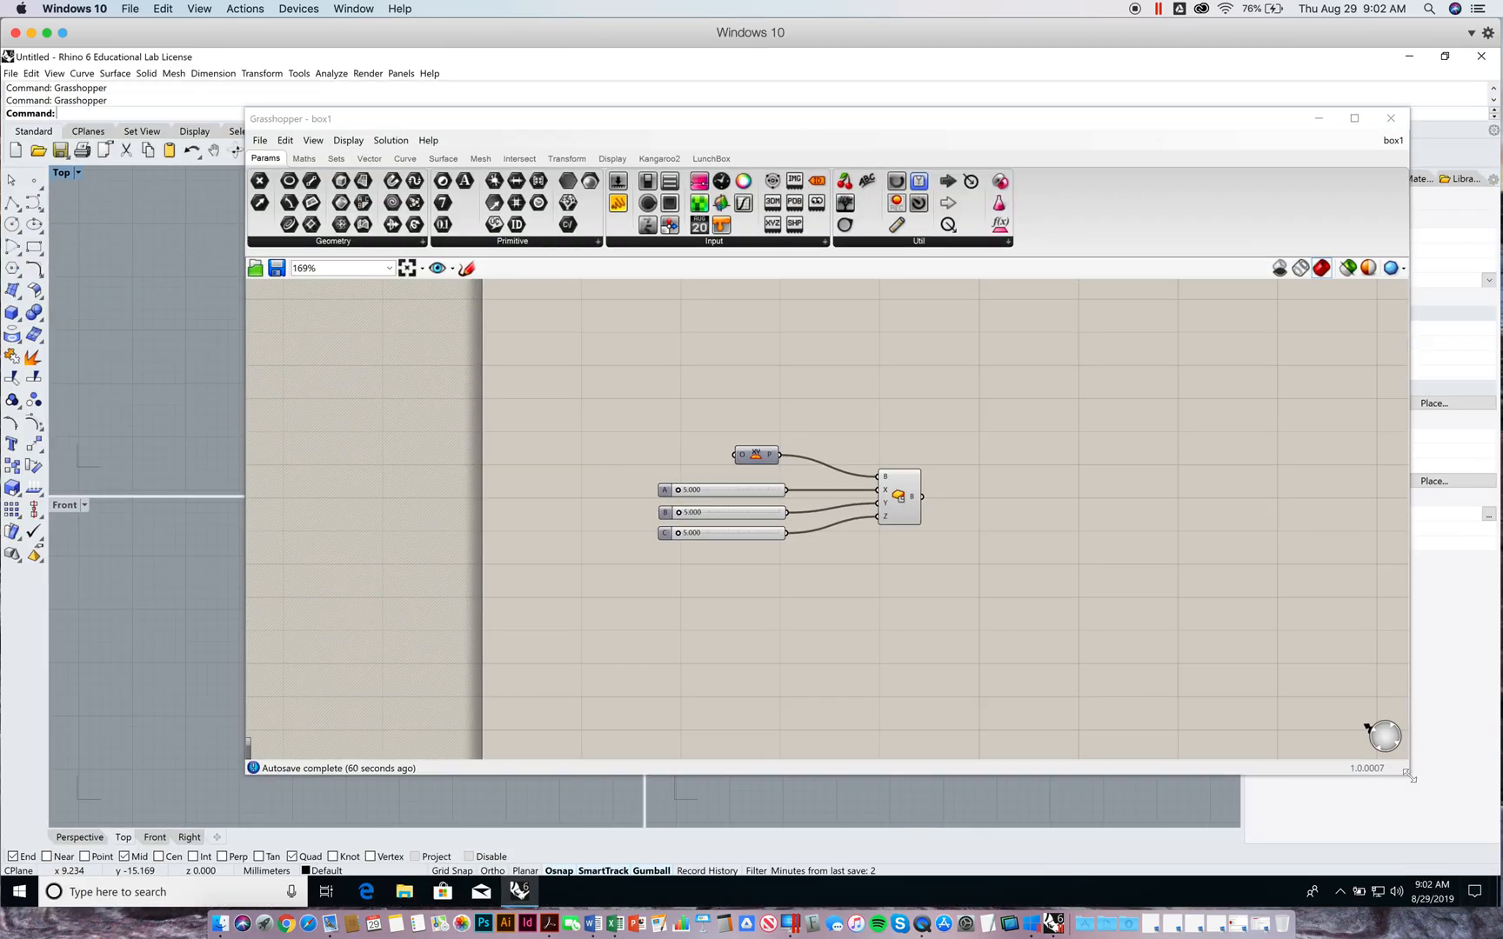
{"action": "left_click_drag", "start_coordinate": [1408, 775], "coordinate": [1161, 800]}
{"action": "left_click_drag", "start_coordinate": [765, 127], "coordinate": [814, 106]}
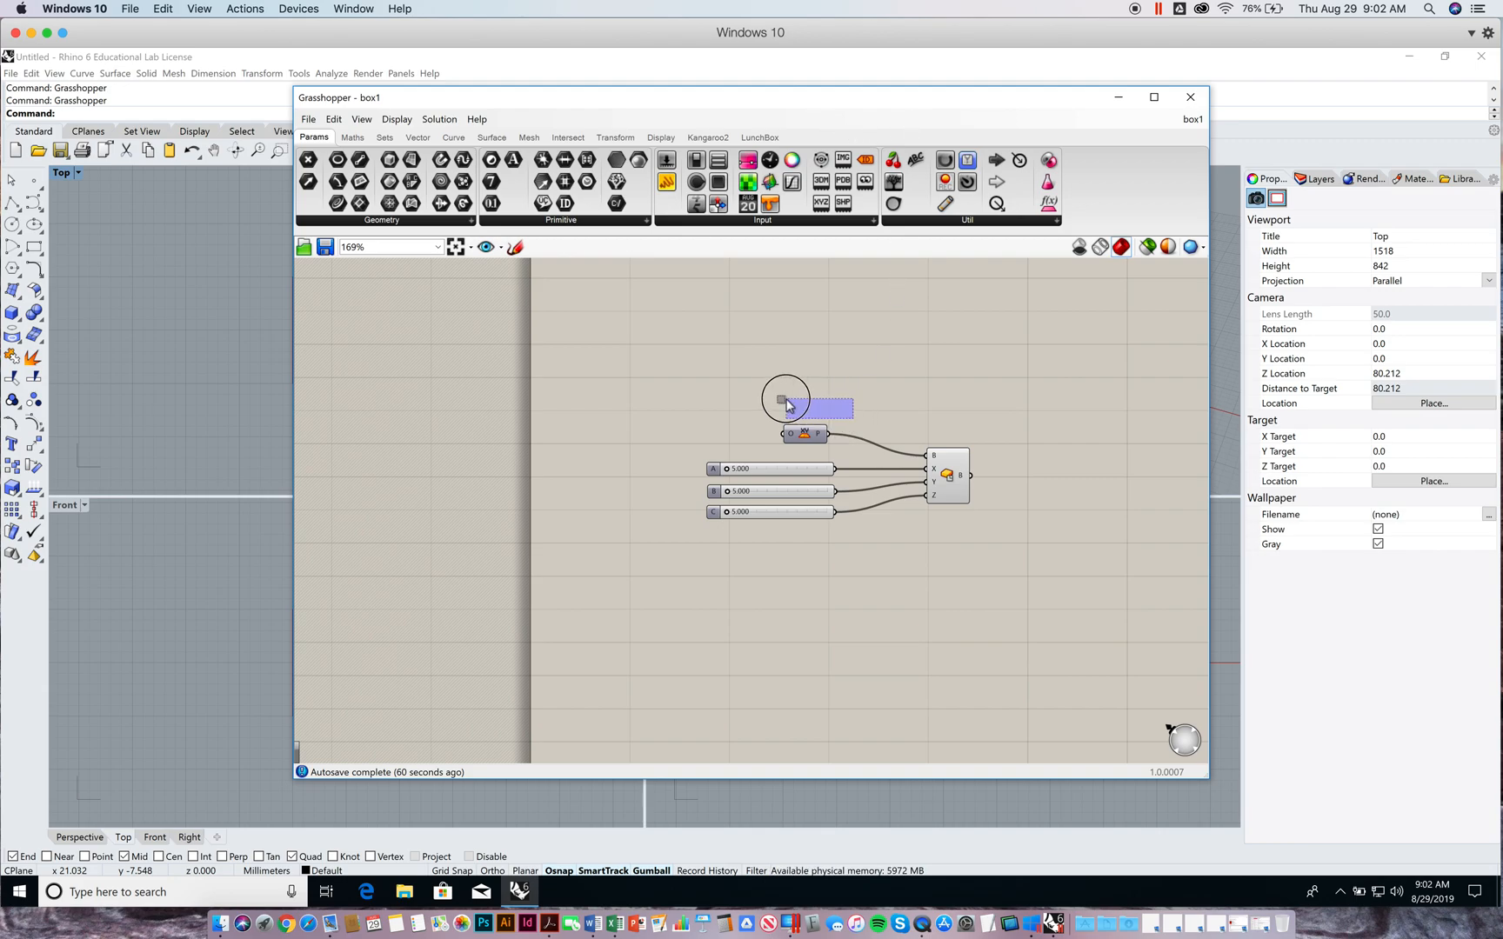
Maximize the Perspective viewport and place the Grasshopper window beside it so the box preview and its definition show together
{"action": "right_click_drag", "start_coordinate": [856, 406], "coordinate": [776, 376]}
{"action": "scroll", "coordinate": [776, 376], "scroll_direction": "up", "scroll_amount": 1}
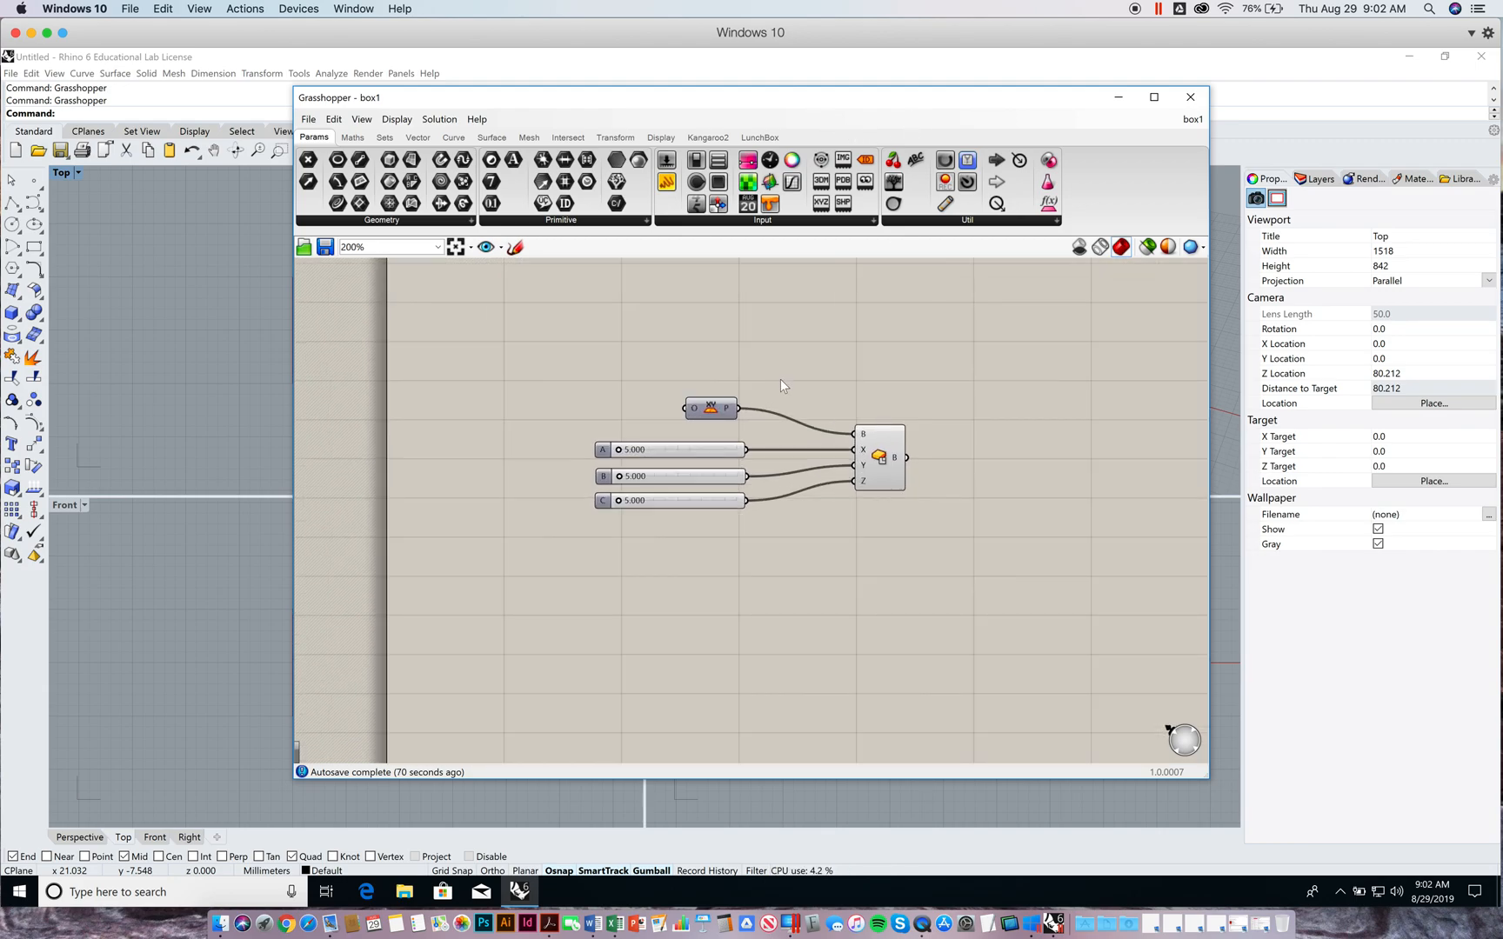
{"action": "scroll", "coordinate": [783, 375], "scroll_direction": "up", "scroll_amount": 1}
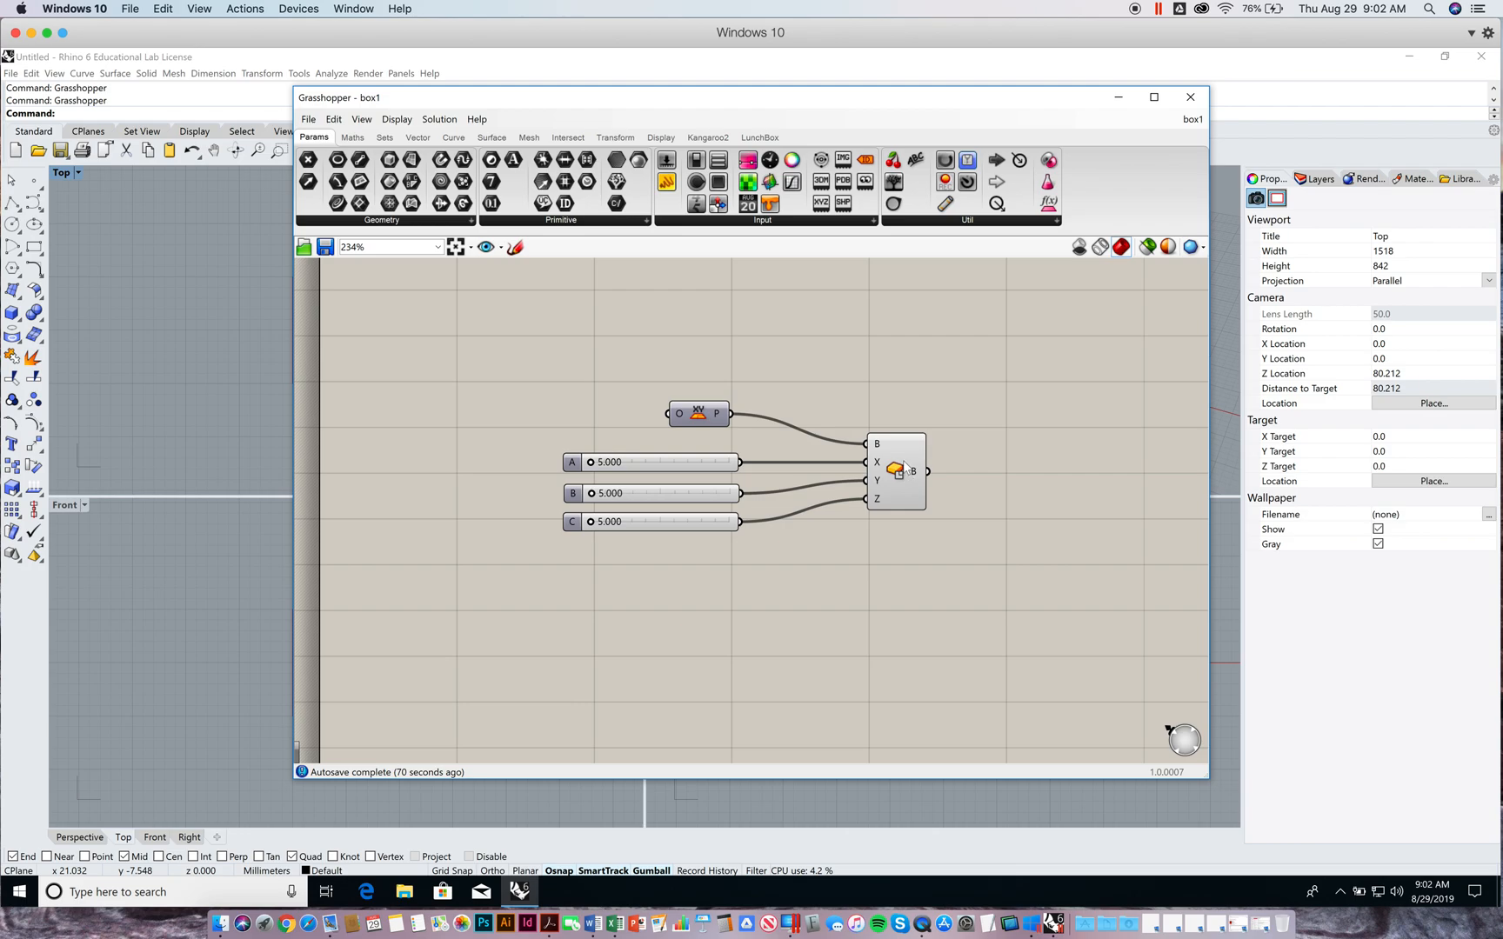
{"action": "left_click_drag", "start_coordinate": [439, 98], "coordinate": [765, 220]}
{"action": "double_click", "coordinate": [679, 173]}
{"action": "right_click_drag", "start_coordinate": [494, 404], "coordinate": [249, 380]}
{"action": "scroll", "coordinate": [249, 380], "scroll_direction": "up", "scroll_amount": 3}
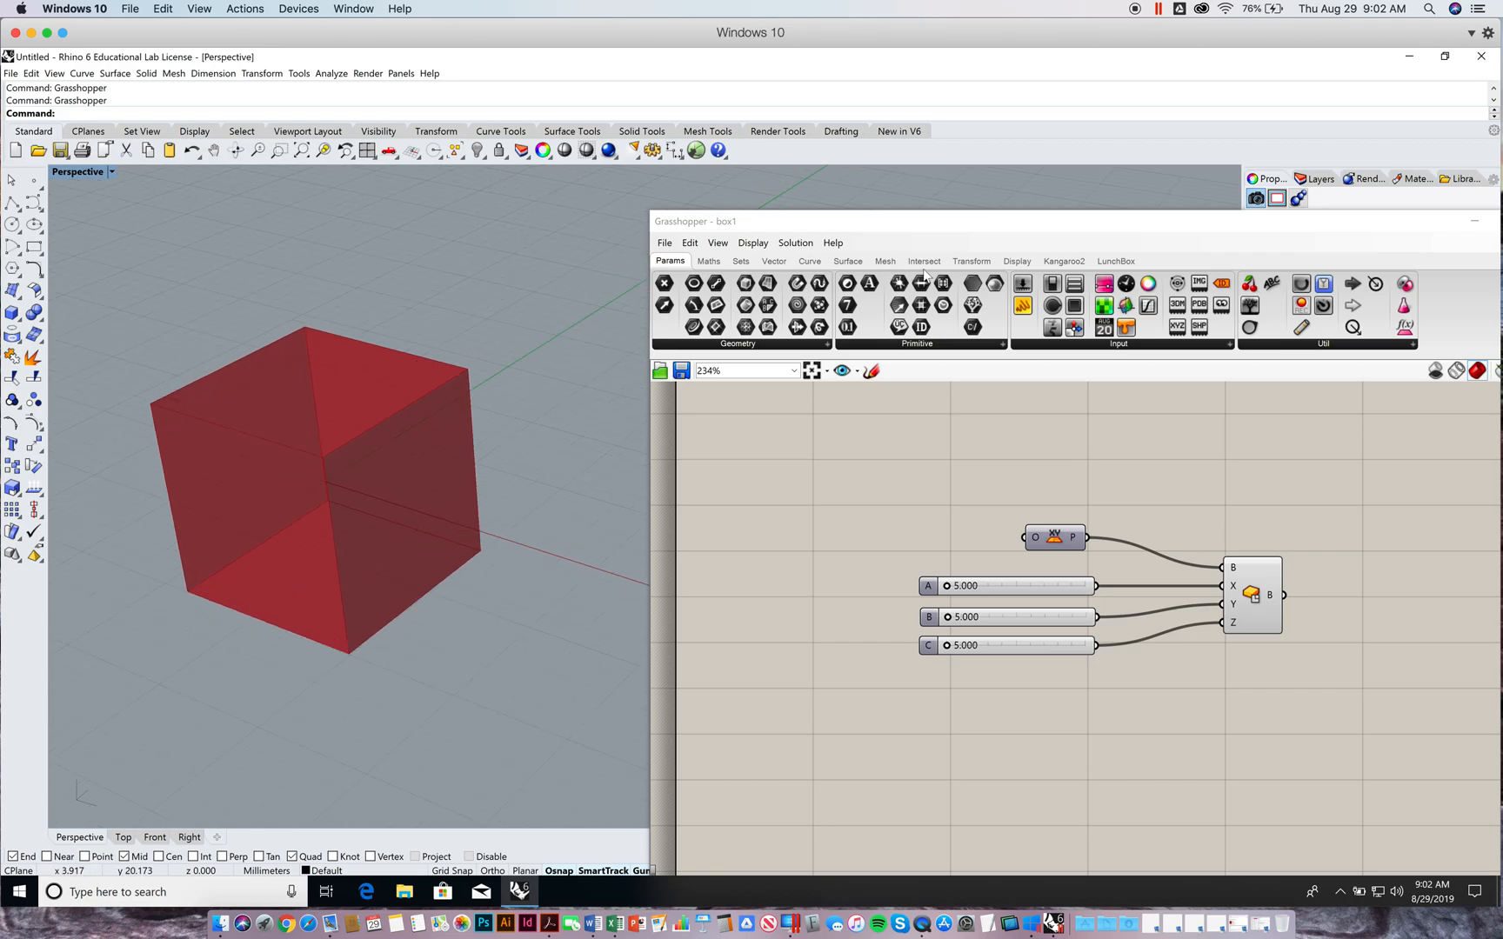
{"action": "left_click_drag", "start_coordinate": [1009, 234], "coordinate": [937, 150]}
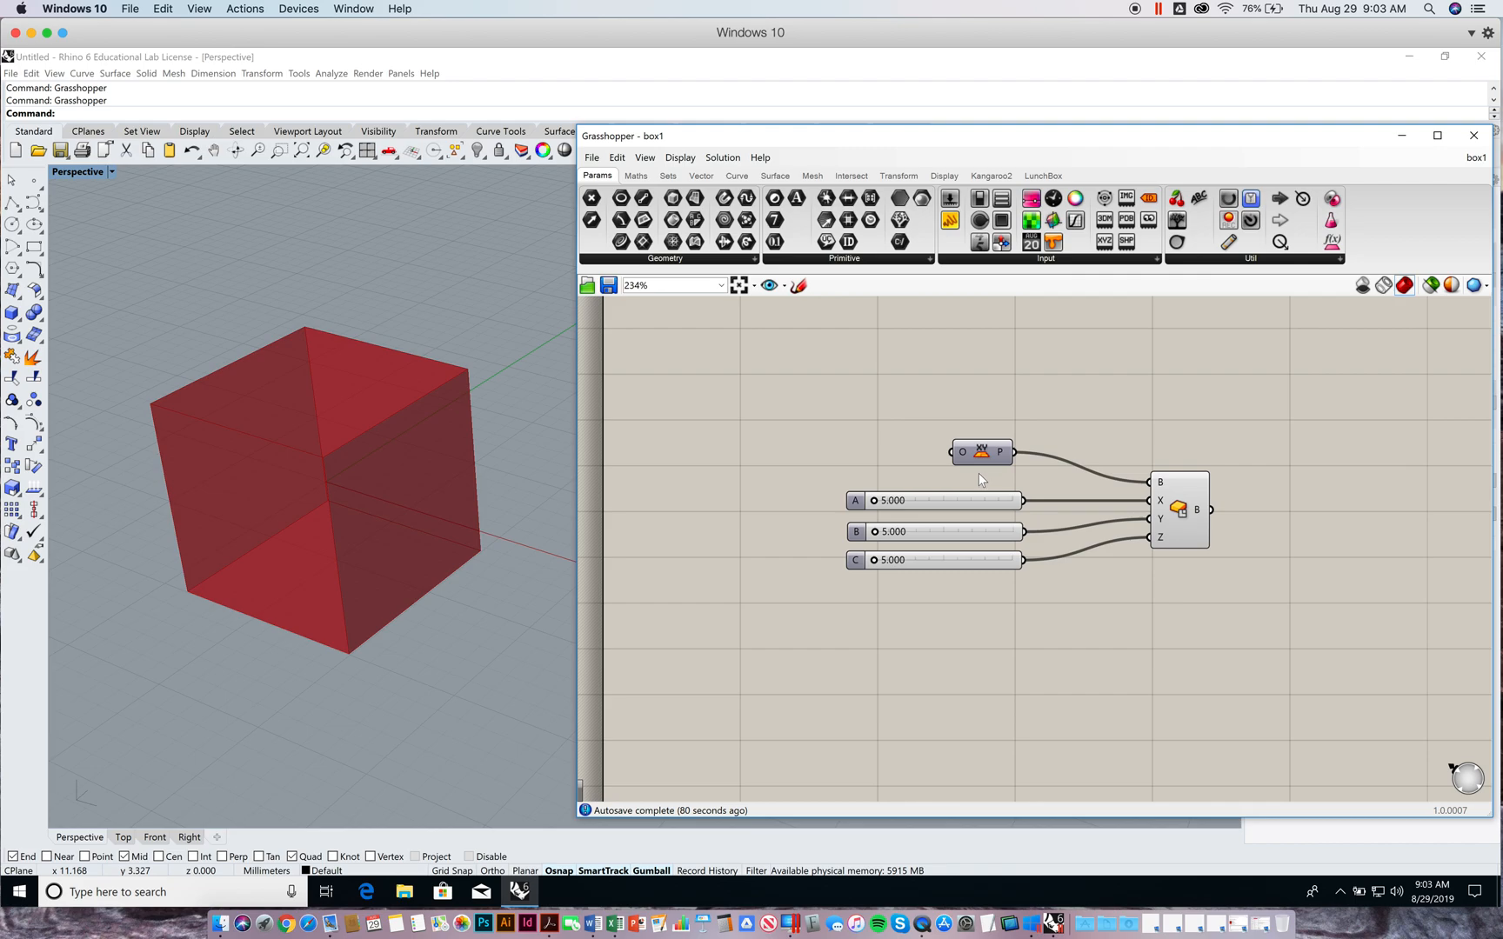
Select the box component and examine its highlighted preview from several angles in the Perspective viewport
{"action": "left_click", "coordinate": [1179, 511]}
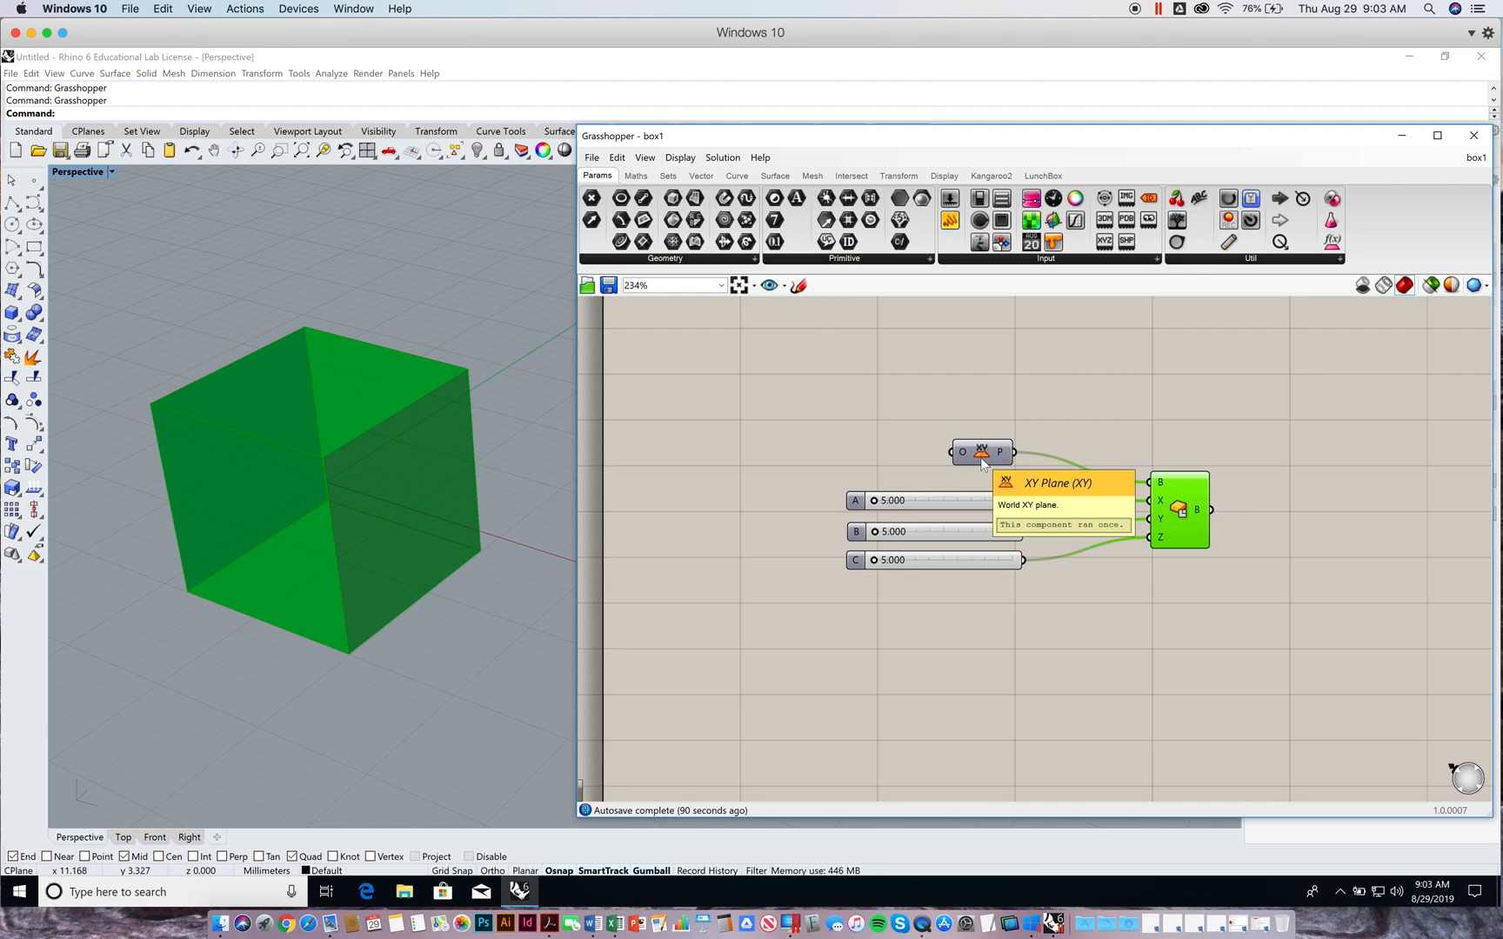
{"action": "right_click_drag", "start_coordinate": [374, 478], "coordinate": [372, 545]}
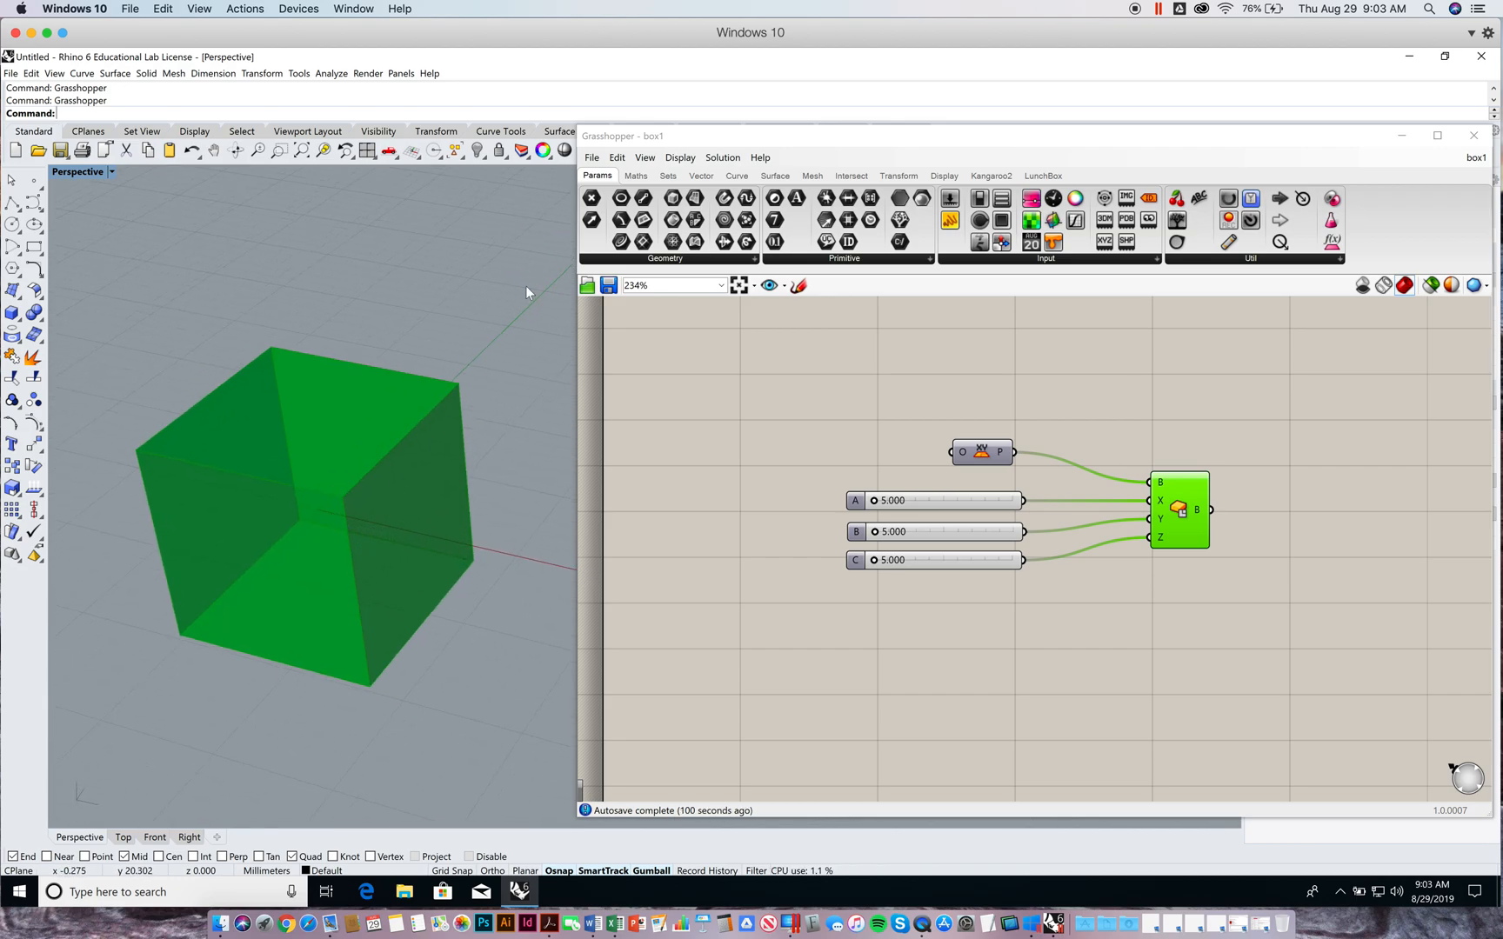
{"action": "right_click_drag", "start_coordinate": [332, 420], "coordinate": [325, 496]}
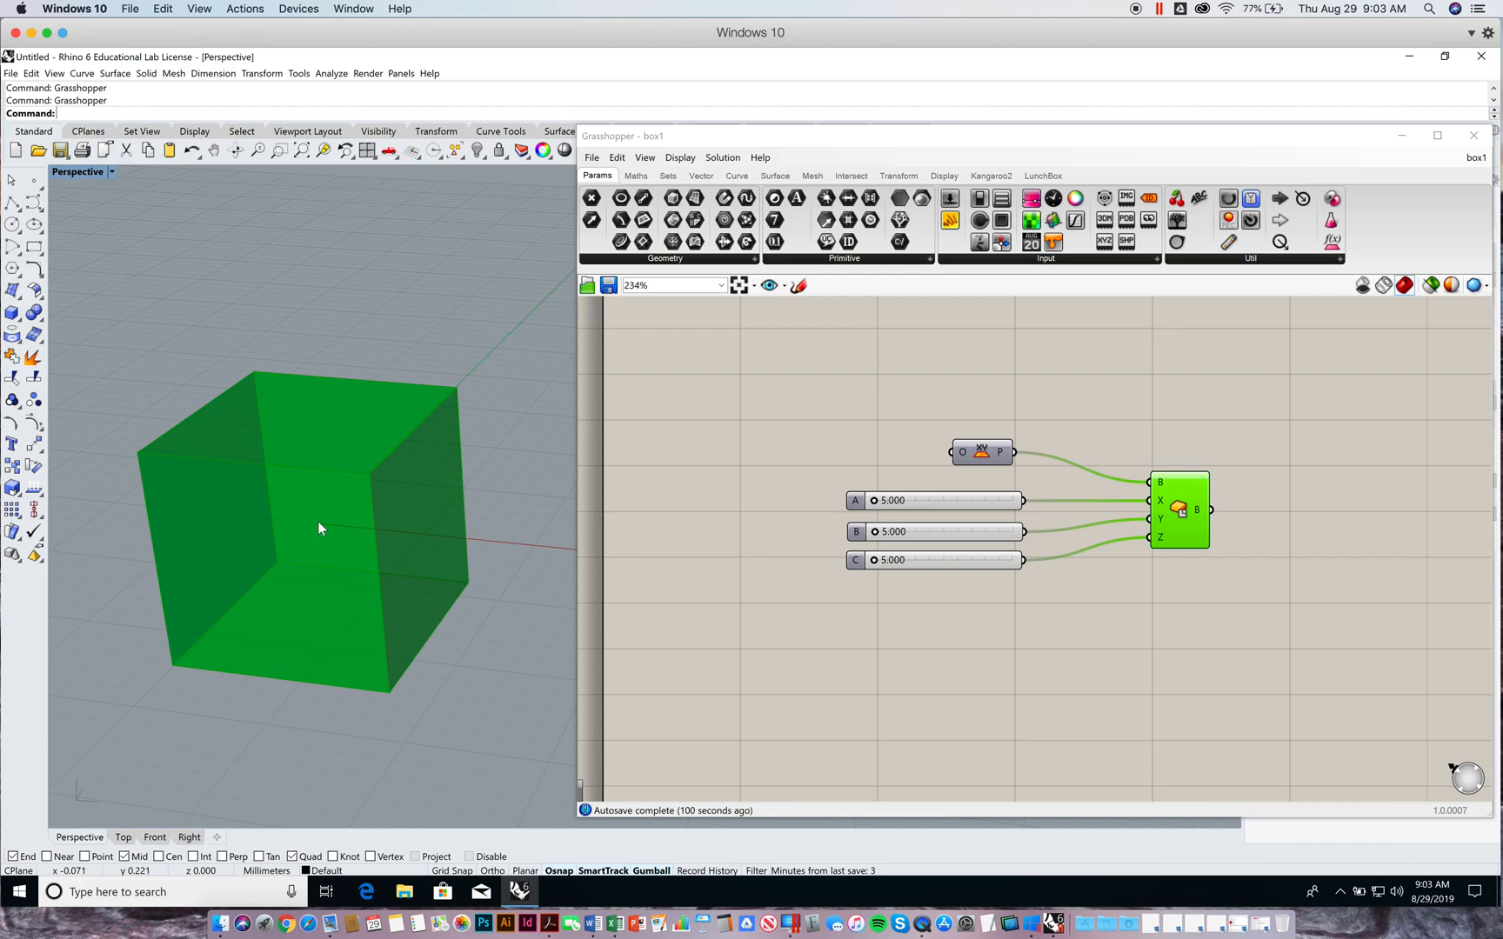
{"action": "right_click_drag", "start_coordinate": [379, 526], "coordinate": [460, 530]}
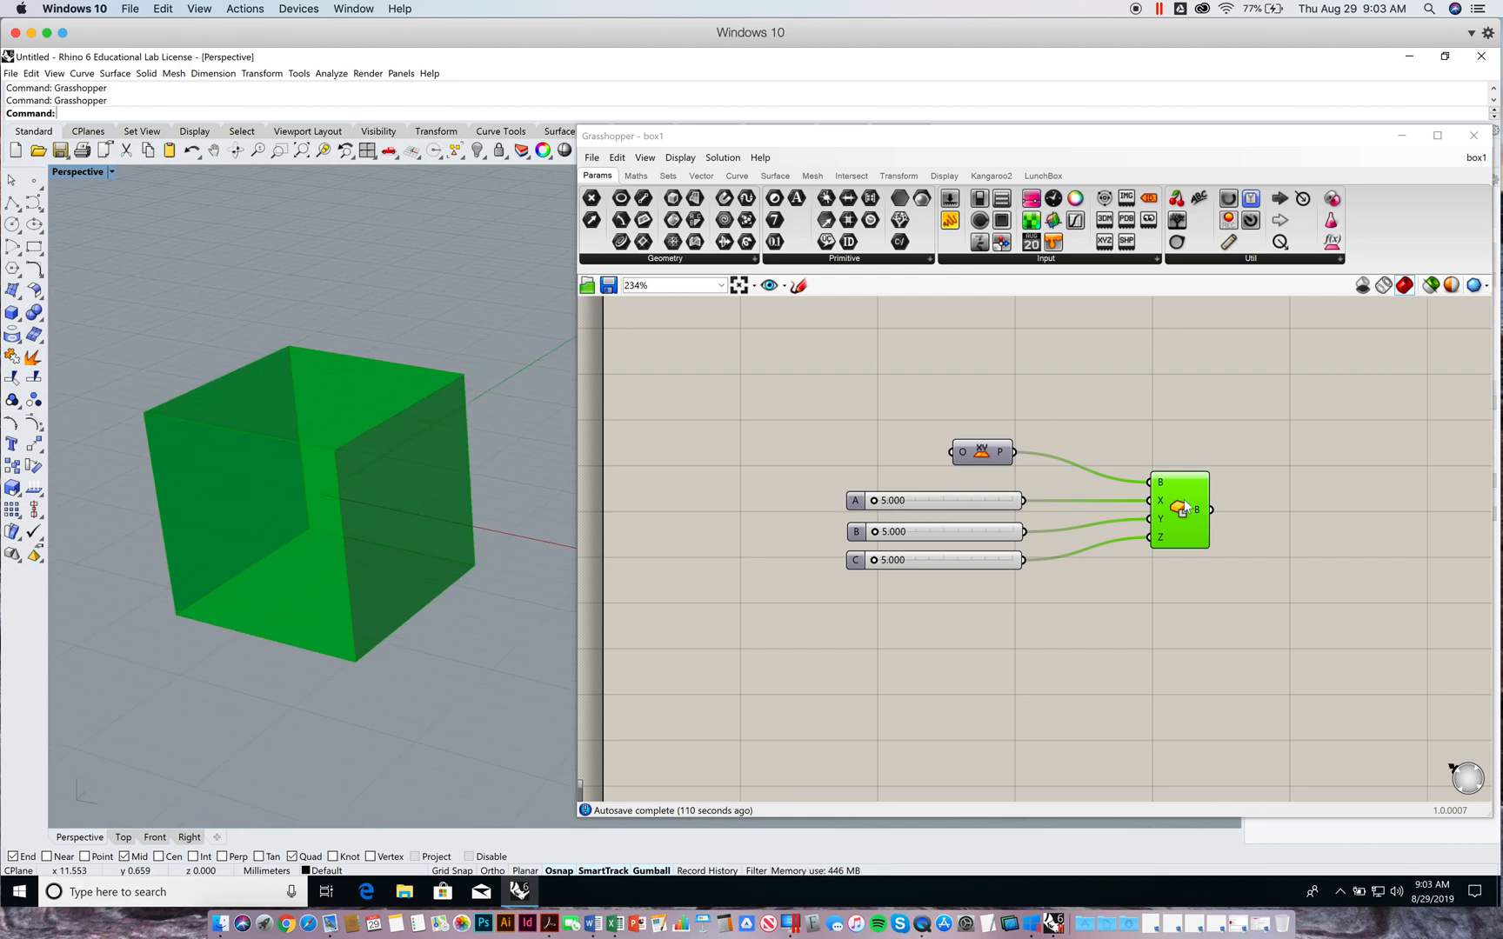
Set slider A to 7.717 and slider B to 7.292 in the box1 definition
{"action": "mouse_move", "coordinate": [1163, 503]}
{"action": "left_click_drag", "start_coordinate": [860, 504], "coordinate": [857, 561]}
{"action": "right_click_drag", "start_coordinate": [804, 388], "coordinate": [833, 391]}
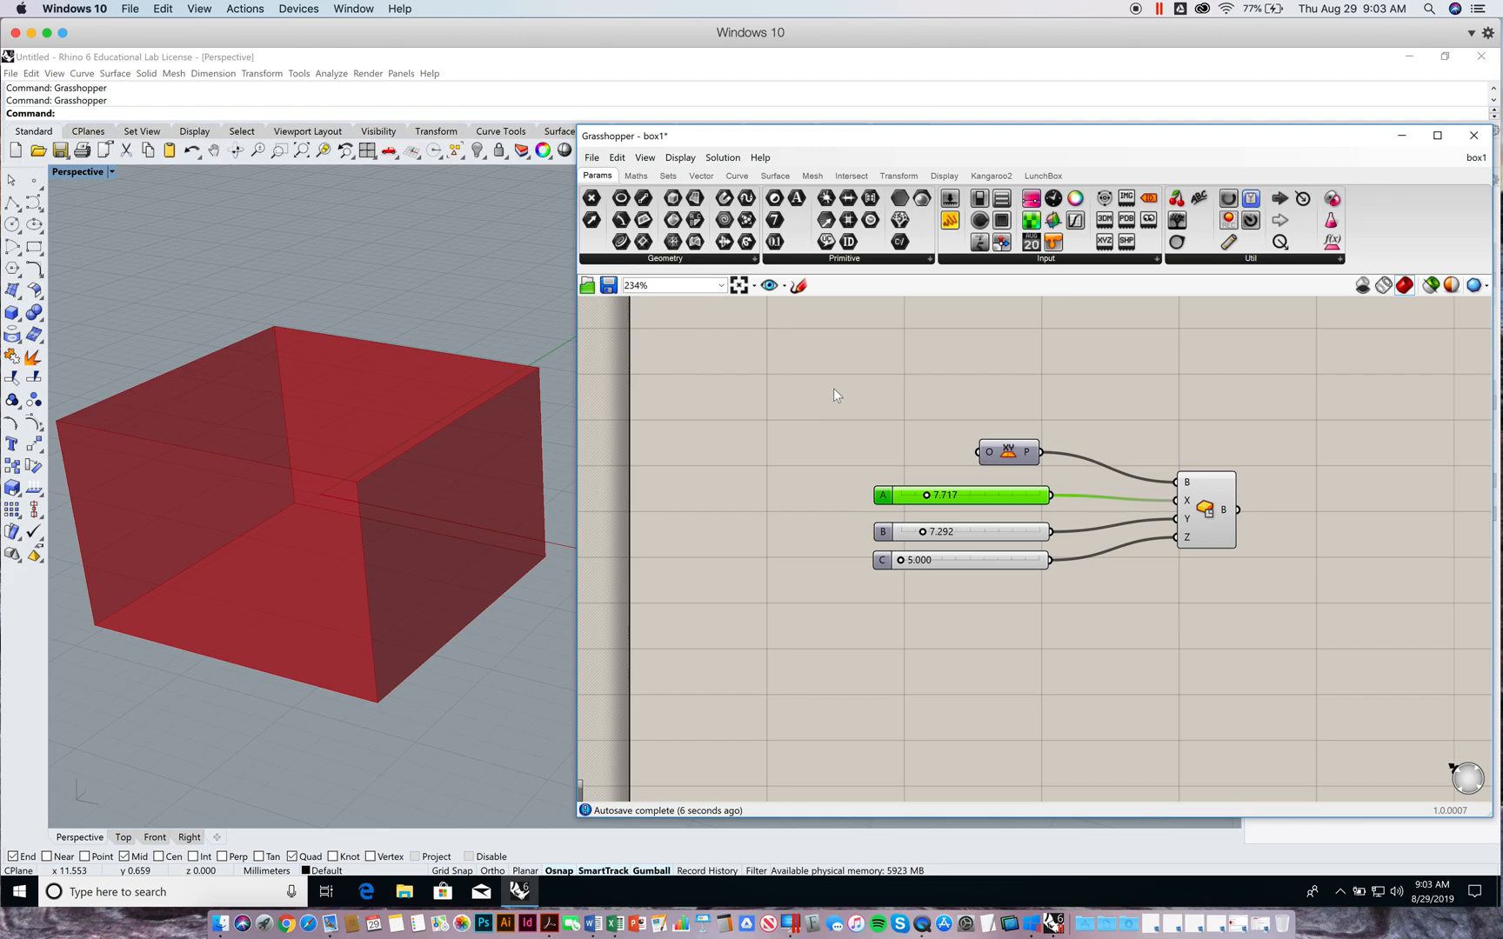
Move the box component to the far side of its inputs and back, placing it close beside the XY Plane and sliders
{"action": "right_click_drag", "start_coordinate": [1155, 402], "coordinate": [1077, 398]}
{"action": "left_click_drag", "start_coordinate": [1128, 511], "coordinate": [1135, 499]}
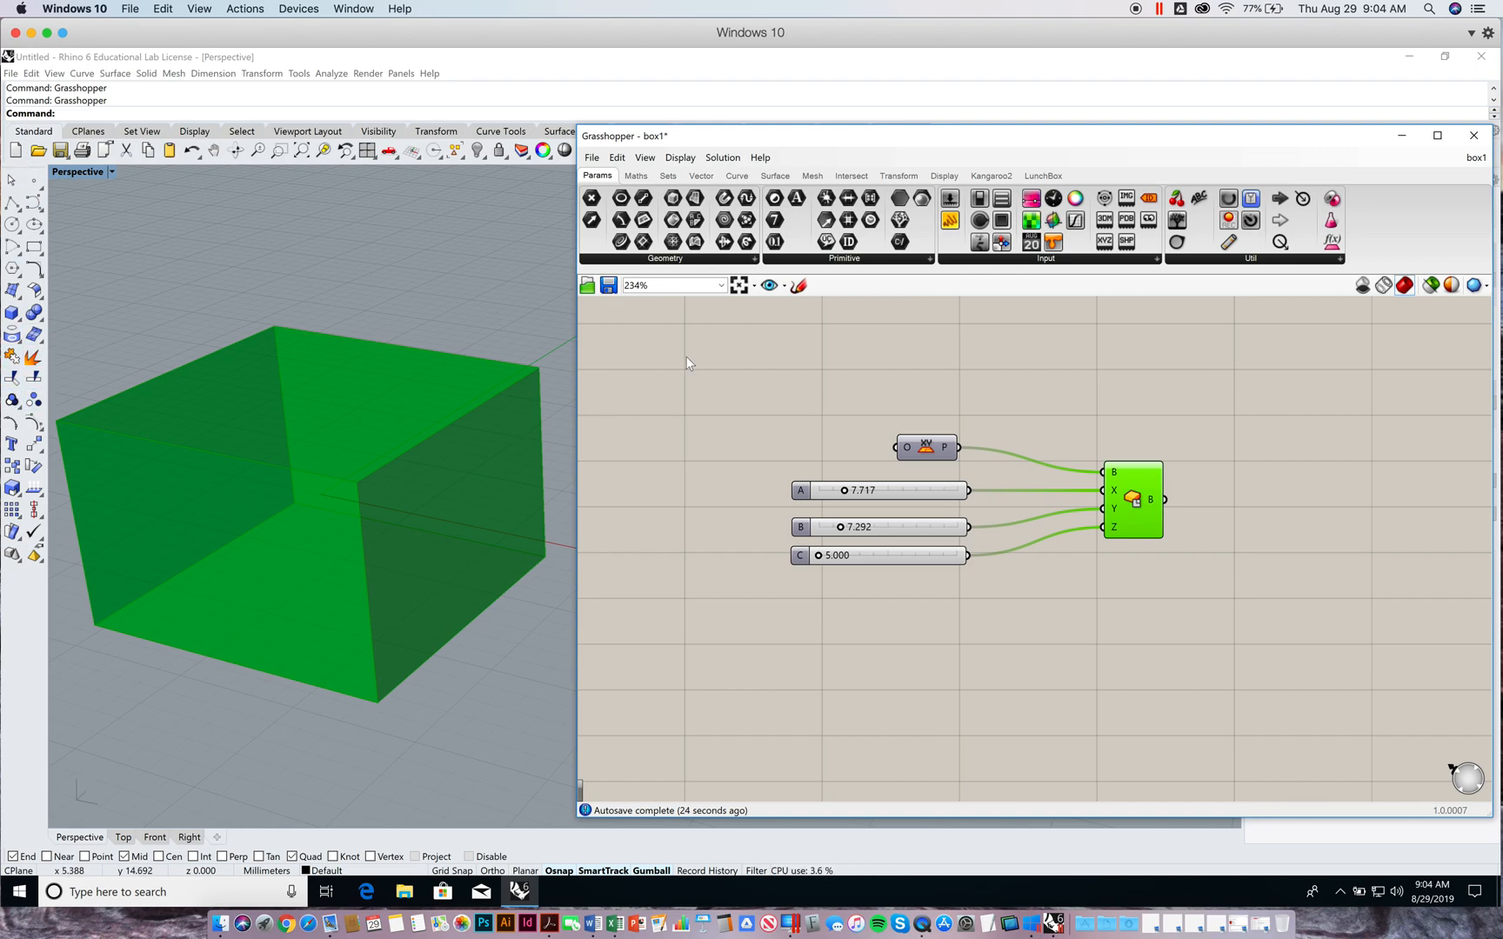
{"action": "scroll", "coordinate": [1043, 409], "scroll_direction": "up", "scroll_amount": 1}
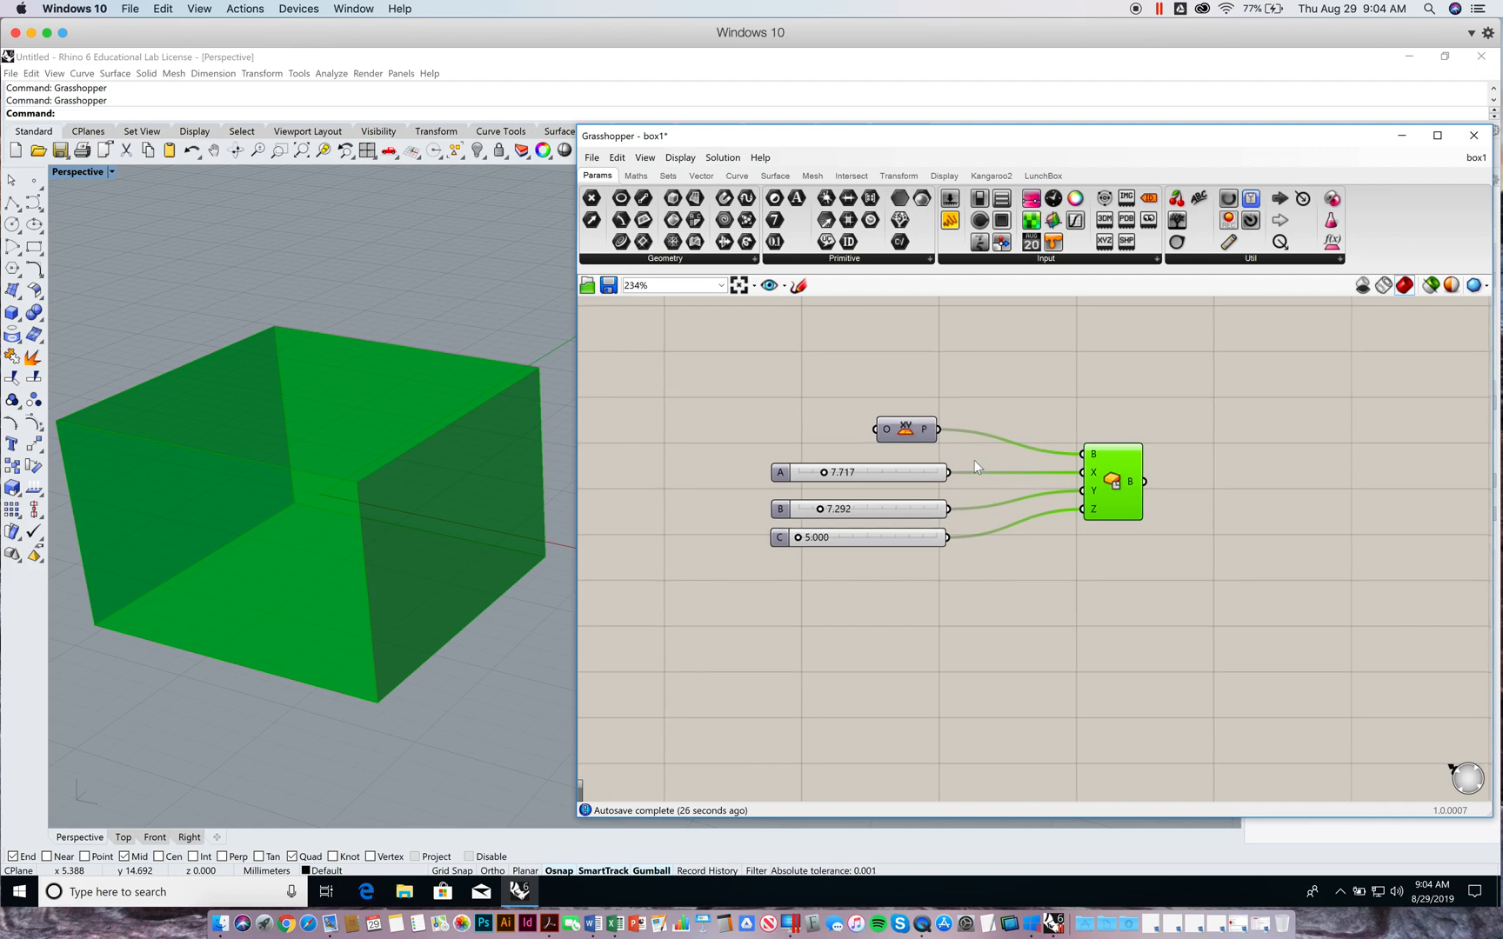
{"action": "left_click_drag", "start_coordinate": [1120, 483], "coordinate": [1142, 478]}
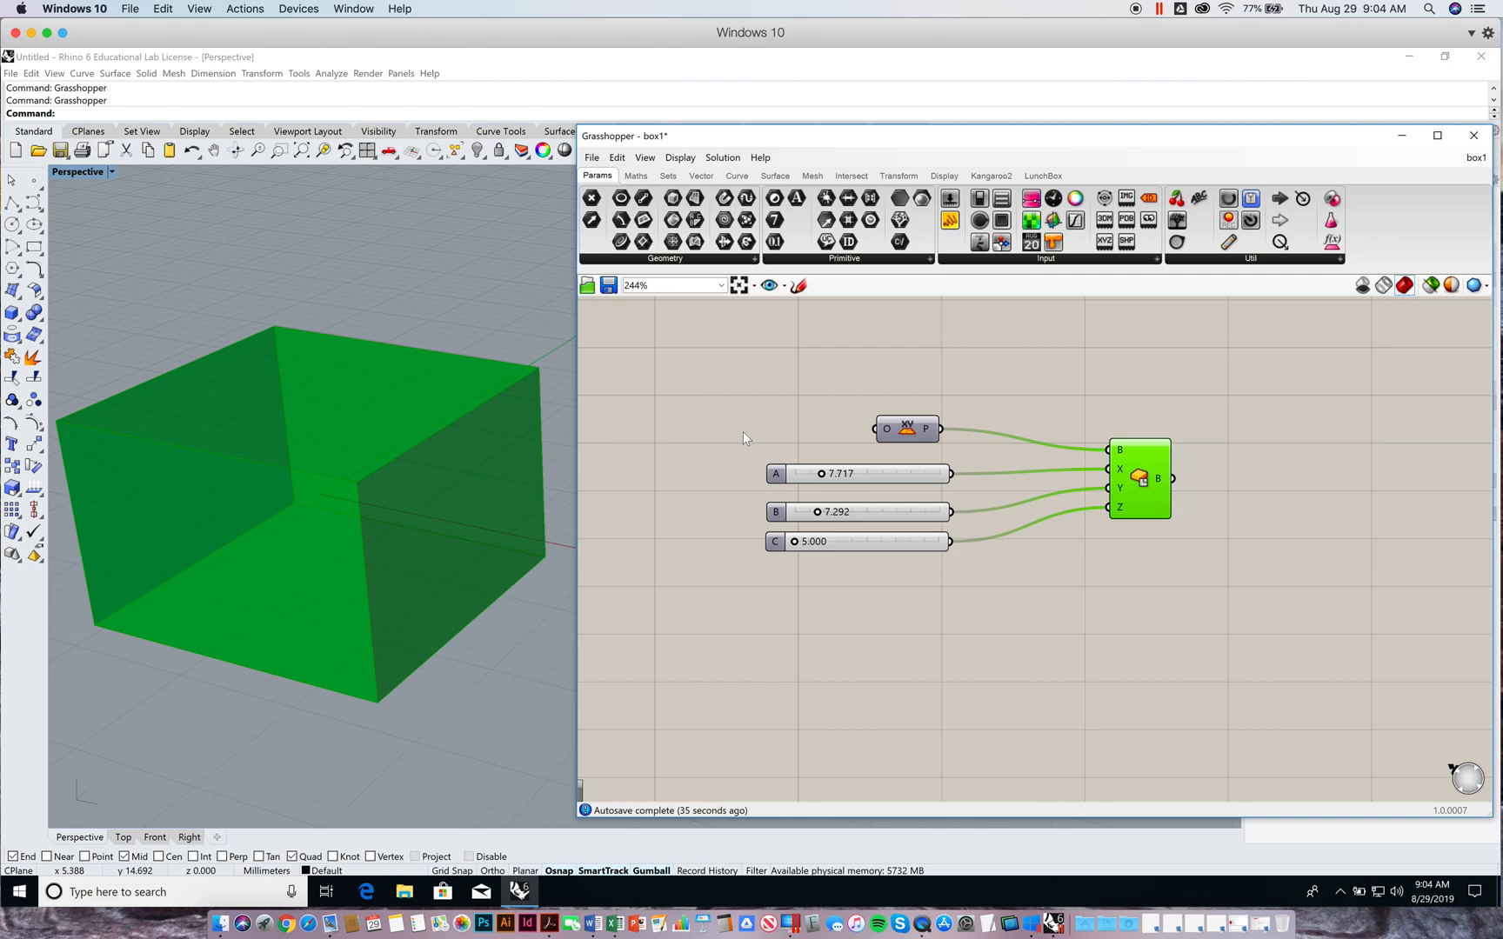
{"action": "left_click_drag", "start_coordinate": [1141, 487], "coordinate": [689, 399]}
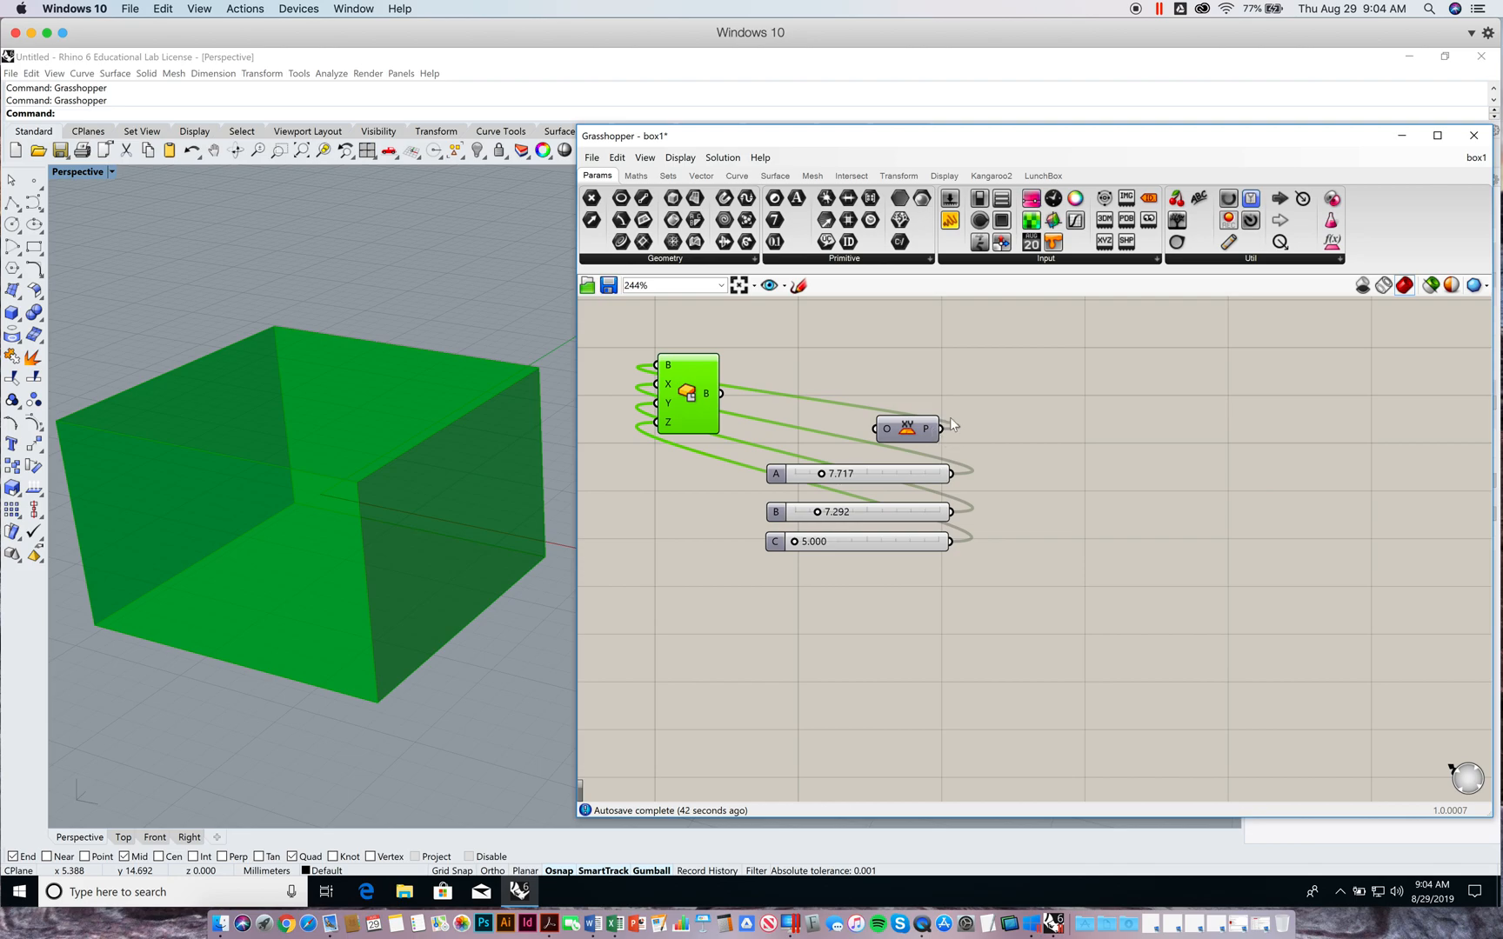
{"action": "left_click_drag", "start_coordinate": [684, 402], "coordinate": [1057, 491]}
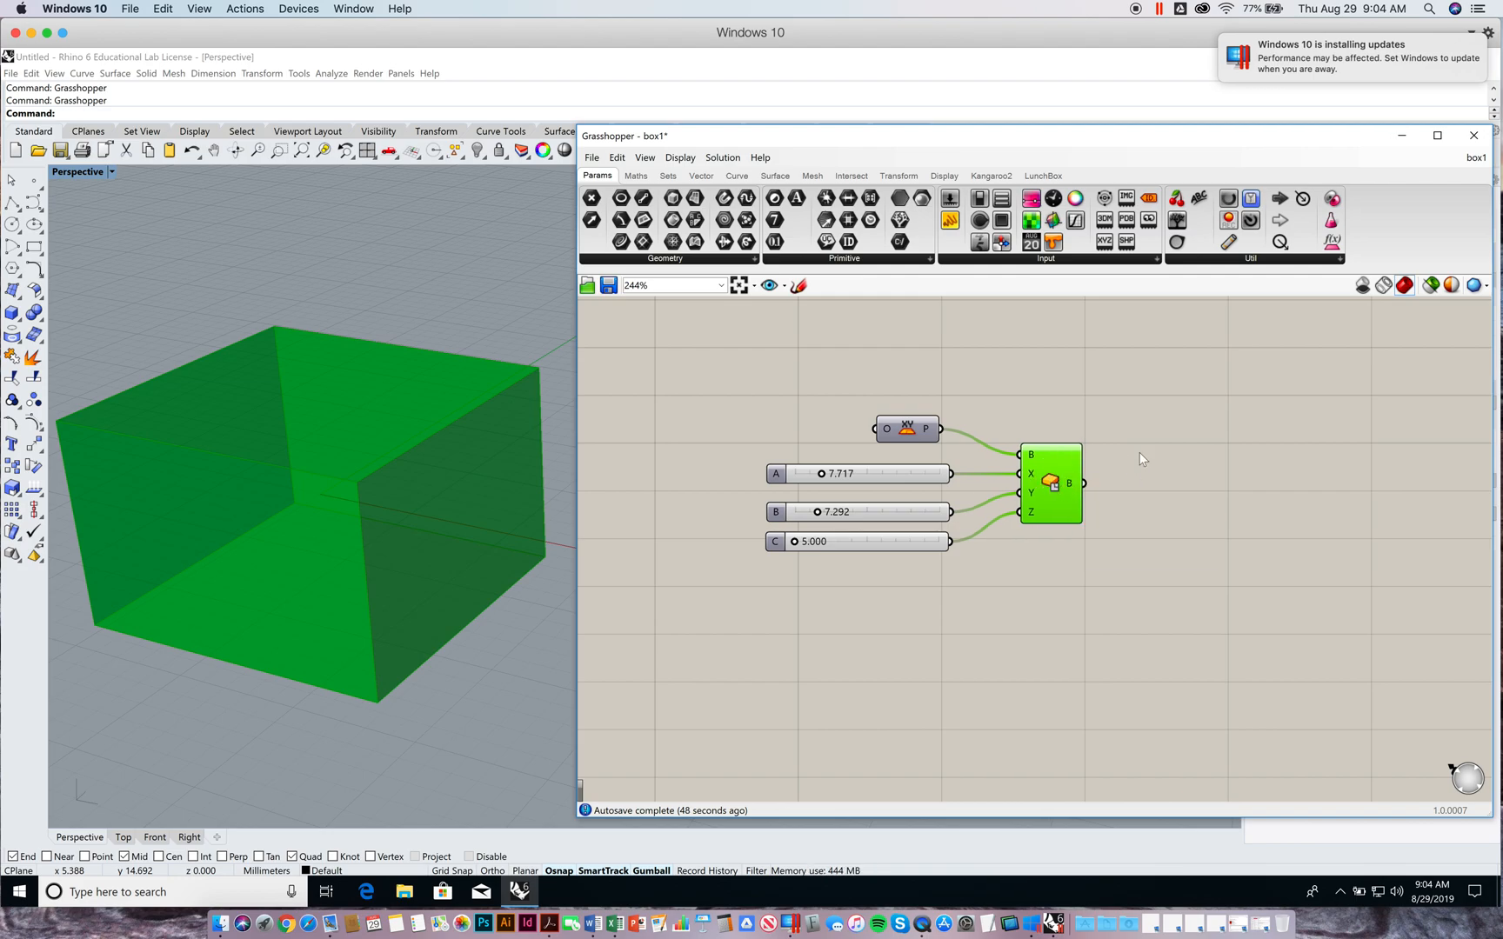
{"action": "right_click_drag", "start_coordinate": [1139, 430], "coordinate": [1155, 412]}
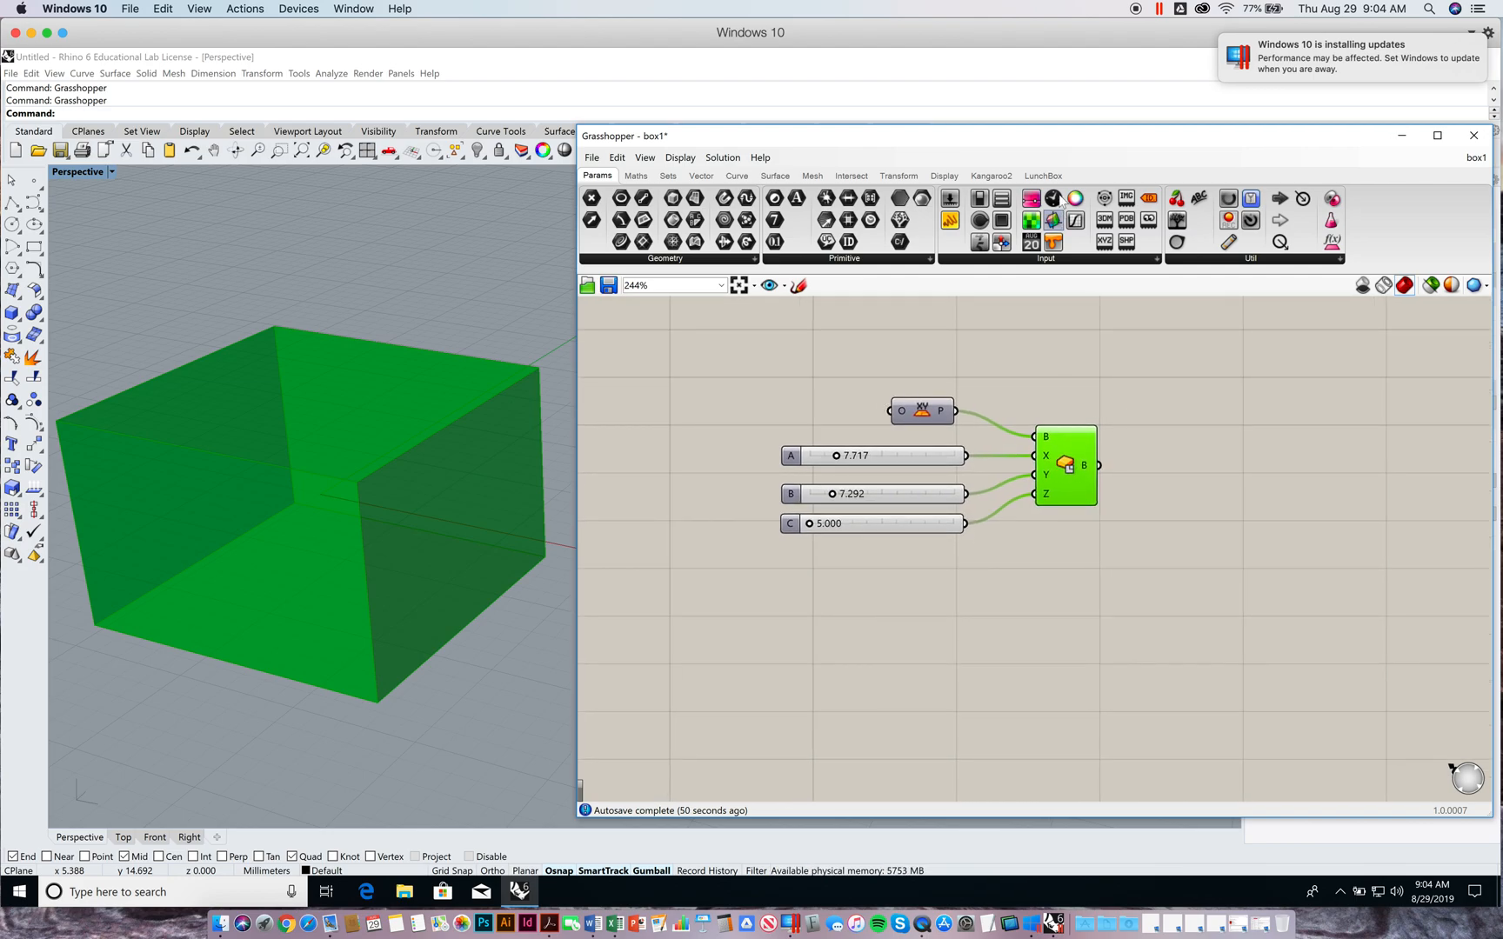
Switch to the open box2 definition
{"action": "left_click_drag", "start_coordinate": [1083, 138], "coordinate": [1073, 136]}
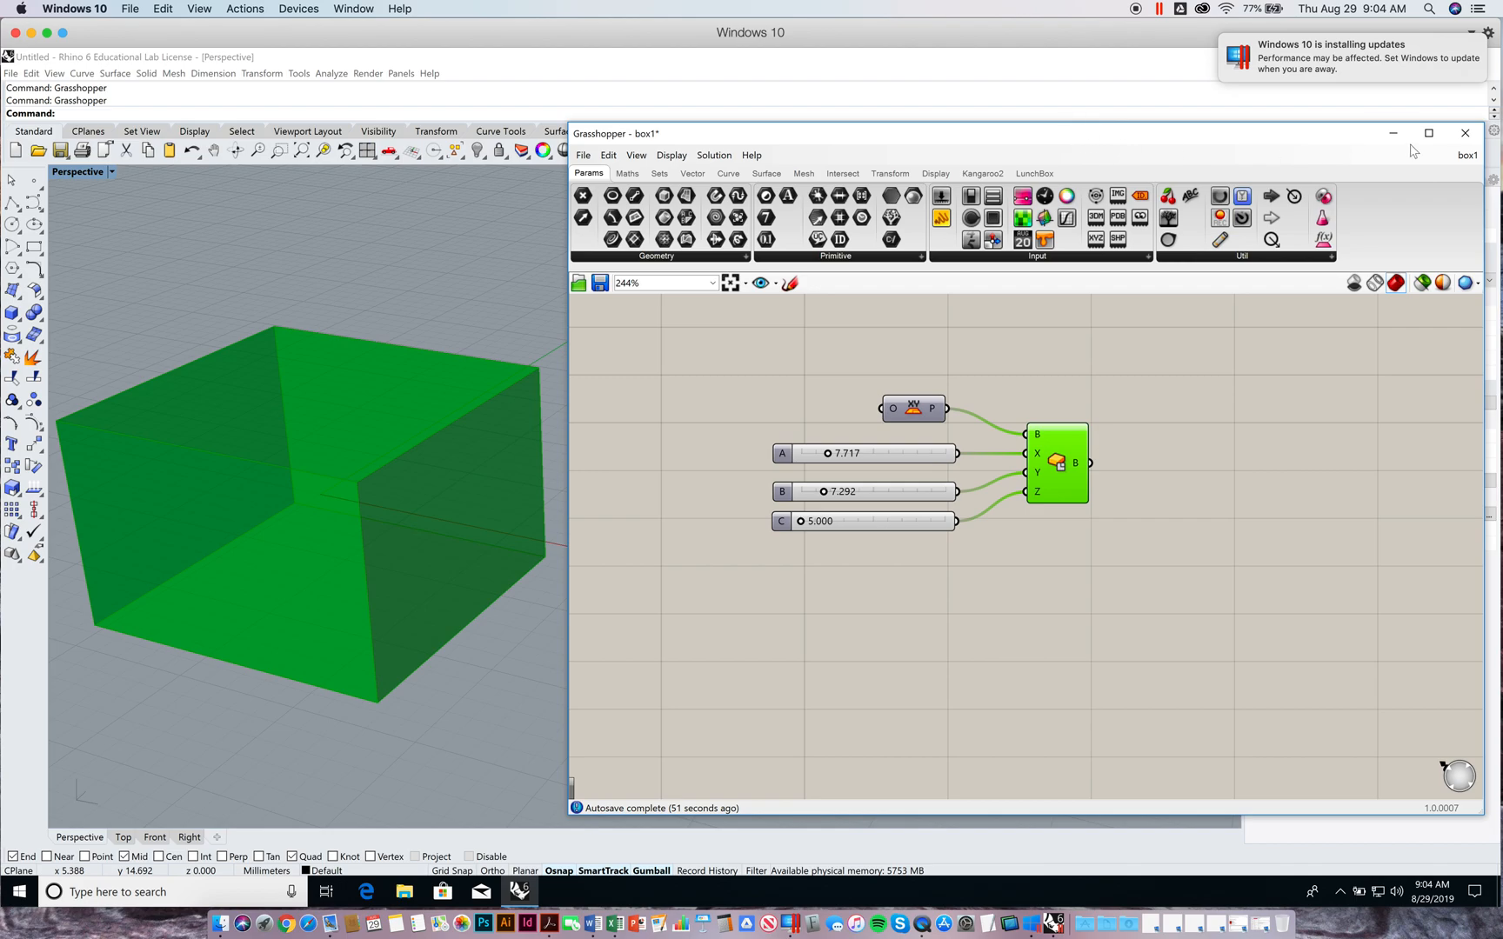
{"action": "left_click", "coordinate": [1468, 155]}
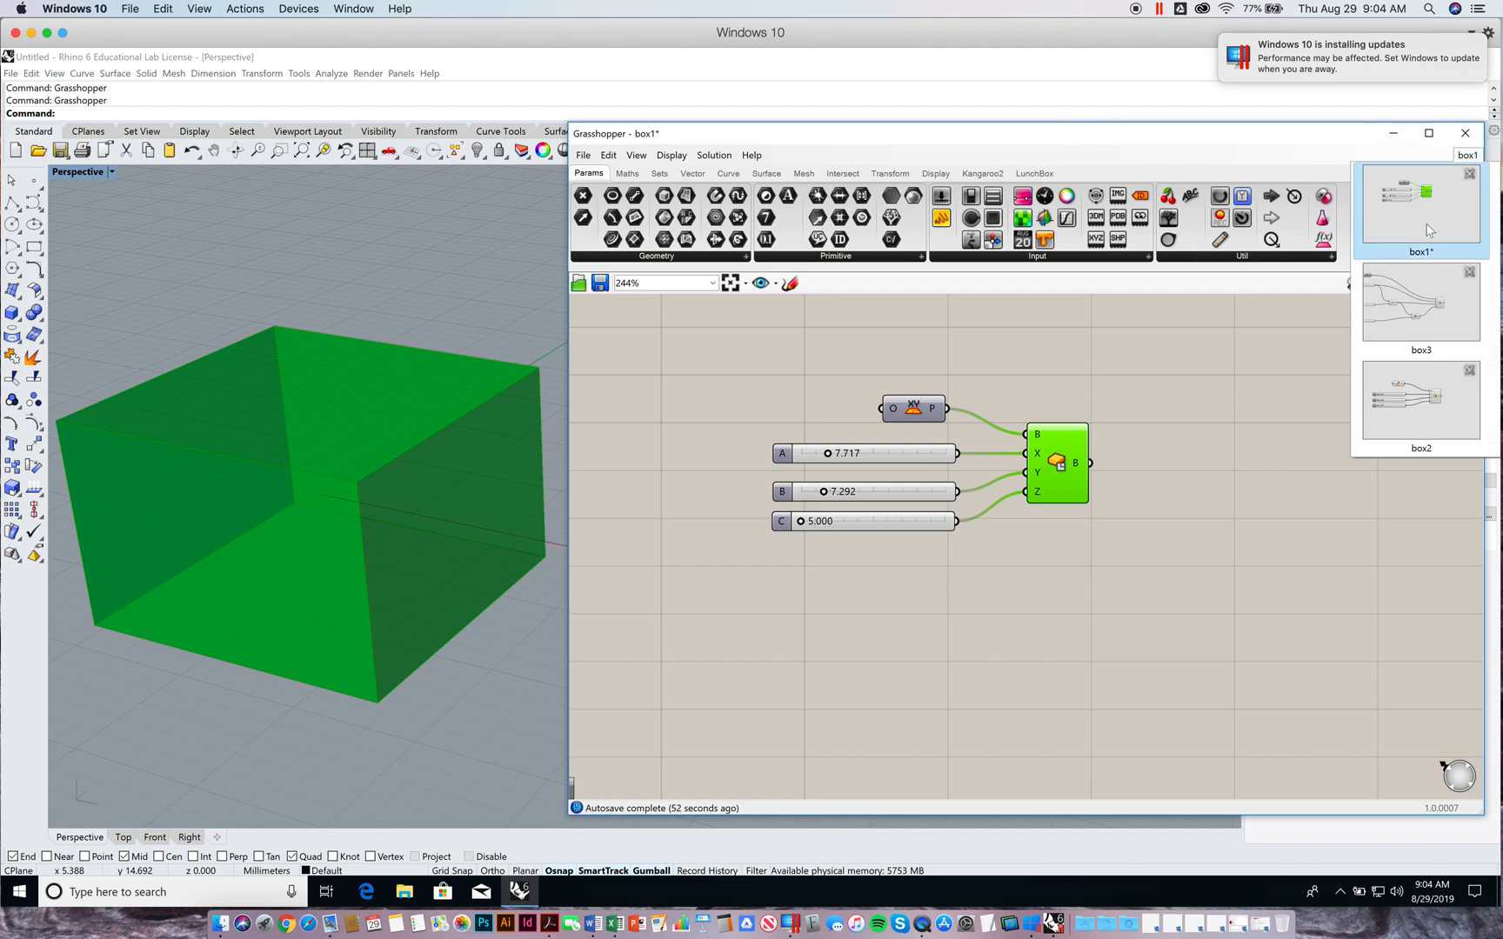
{"action": "left_click", "coordinate": [1421, 404]}
{"action": "right_click_drag", "start_coordinate": [1328, 421], "coordinate": [1297, 403]}
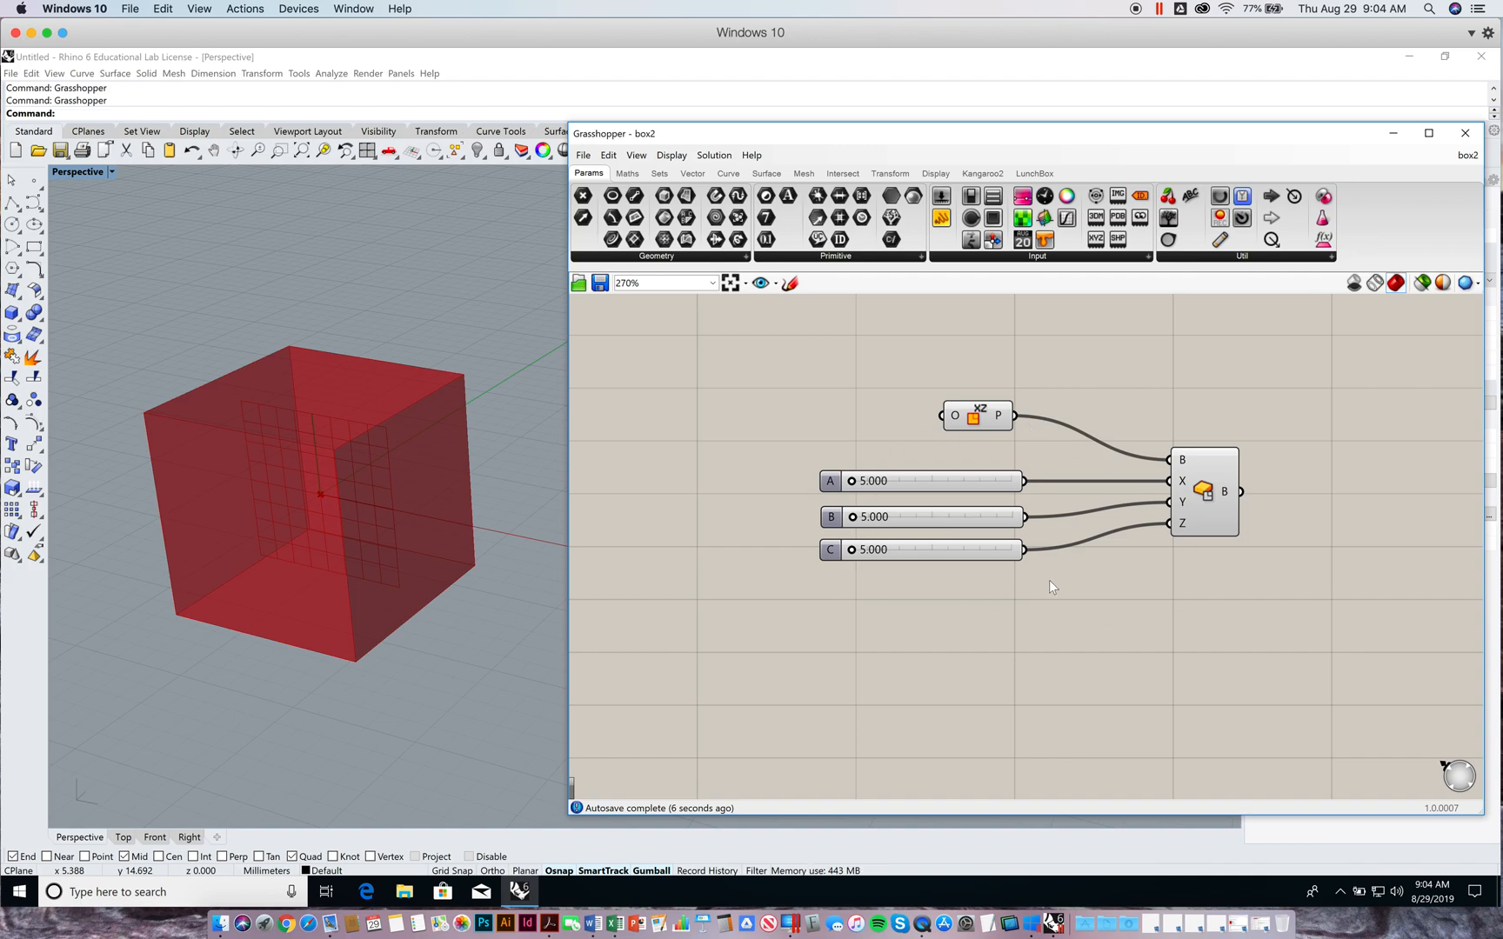
Set sliders A, B and C to 8.309, 8.751 and 5.147, and shift the XZ plane component slightly away from the box component
{"action": "left_click_drag", "start_coordinate": [853, 483], "coordinate": [903, 520]}
{"action": "left_click_drag", "start_coordinate": [981, 429], "coordinate": [966, 426]}
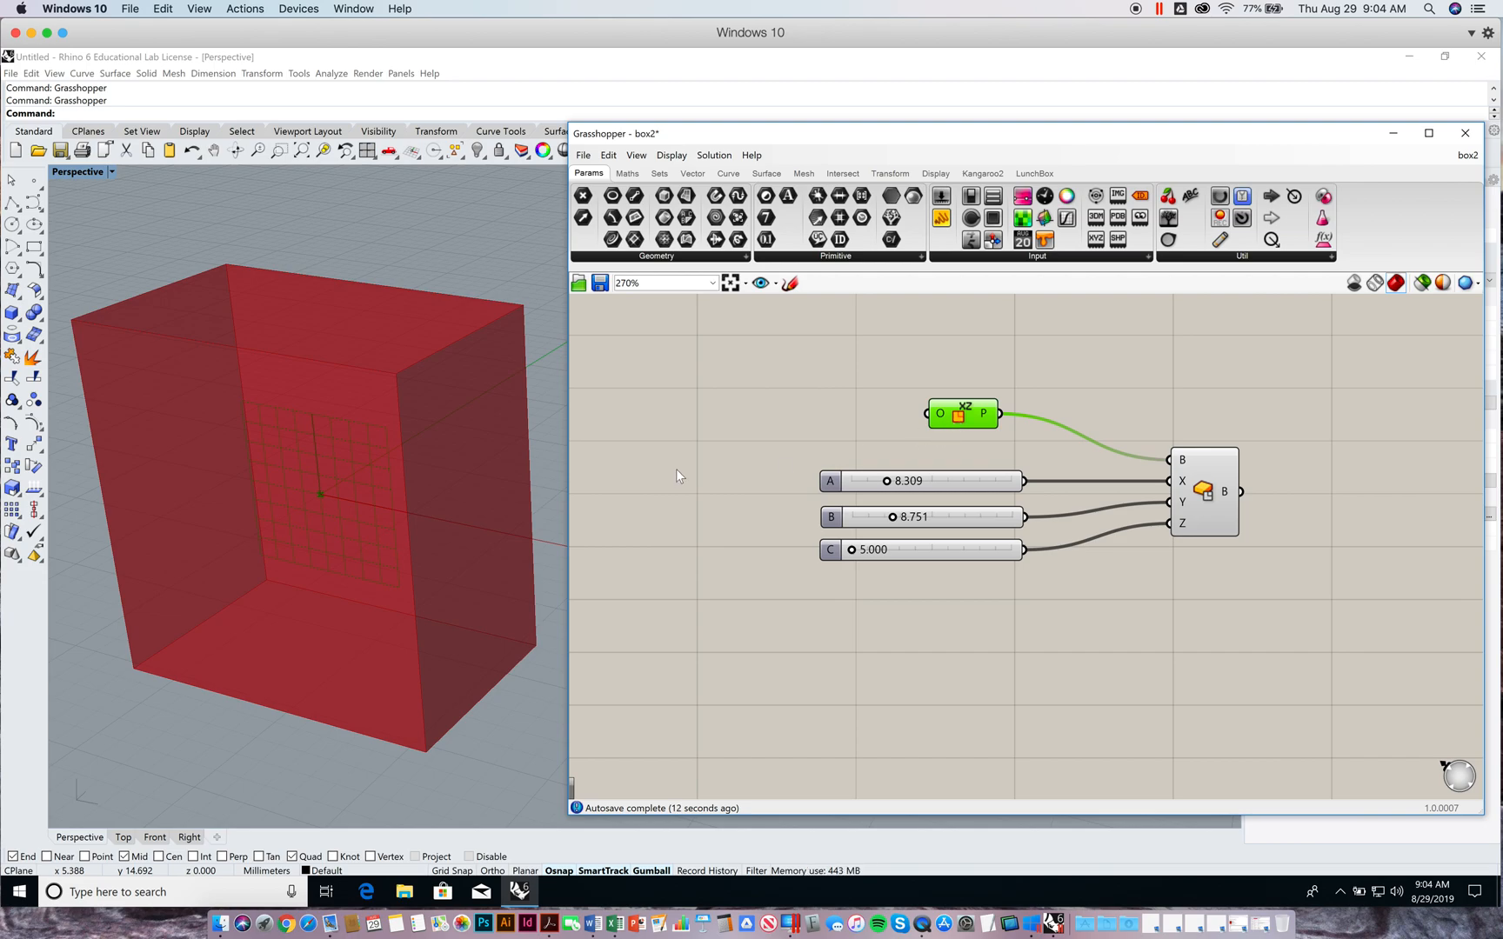
{"action": "left_click", "coordinate": [677, 471]}
{"action": "left_click", "coordinate": [959, 417]}
{"action": "left_click_drag", "start_coordinate": [965, 421], "coordinate": [959, 423]}
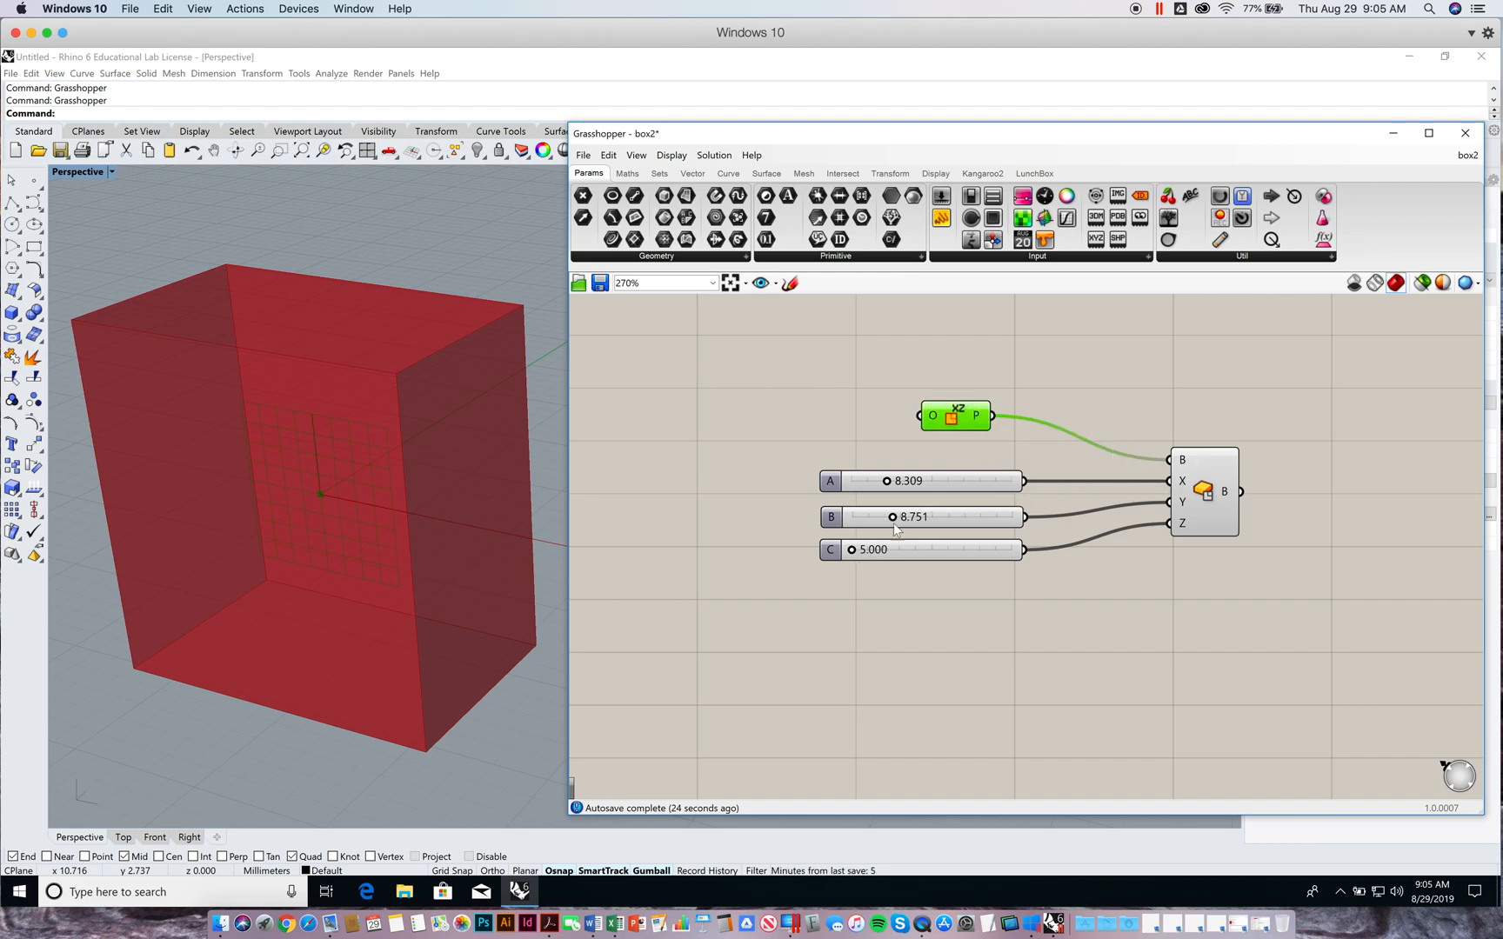
{"action": "mouse_move", "coordinate": [852, 552]}
{"action": "left_mouse_down"}
{"action": "mouse_move", "coordinate": [963, 550]}
{"action": "mouse_move", "coordinate": [835, 553]}
{"action": "mouse_move", "coordinate": [853, 550]}
{"action": "left_mouse_up"}
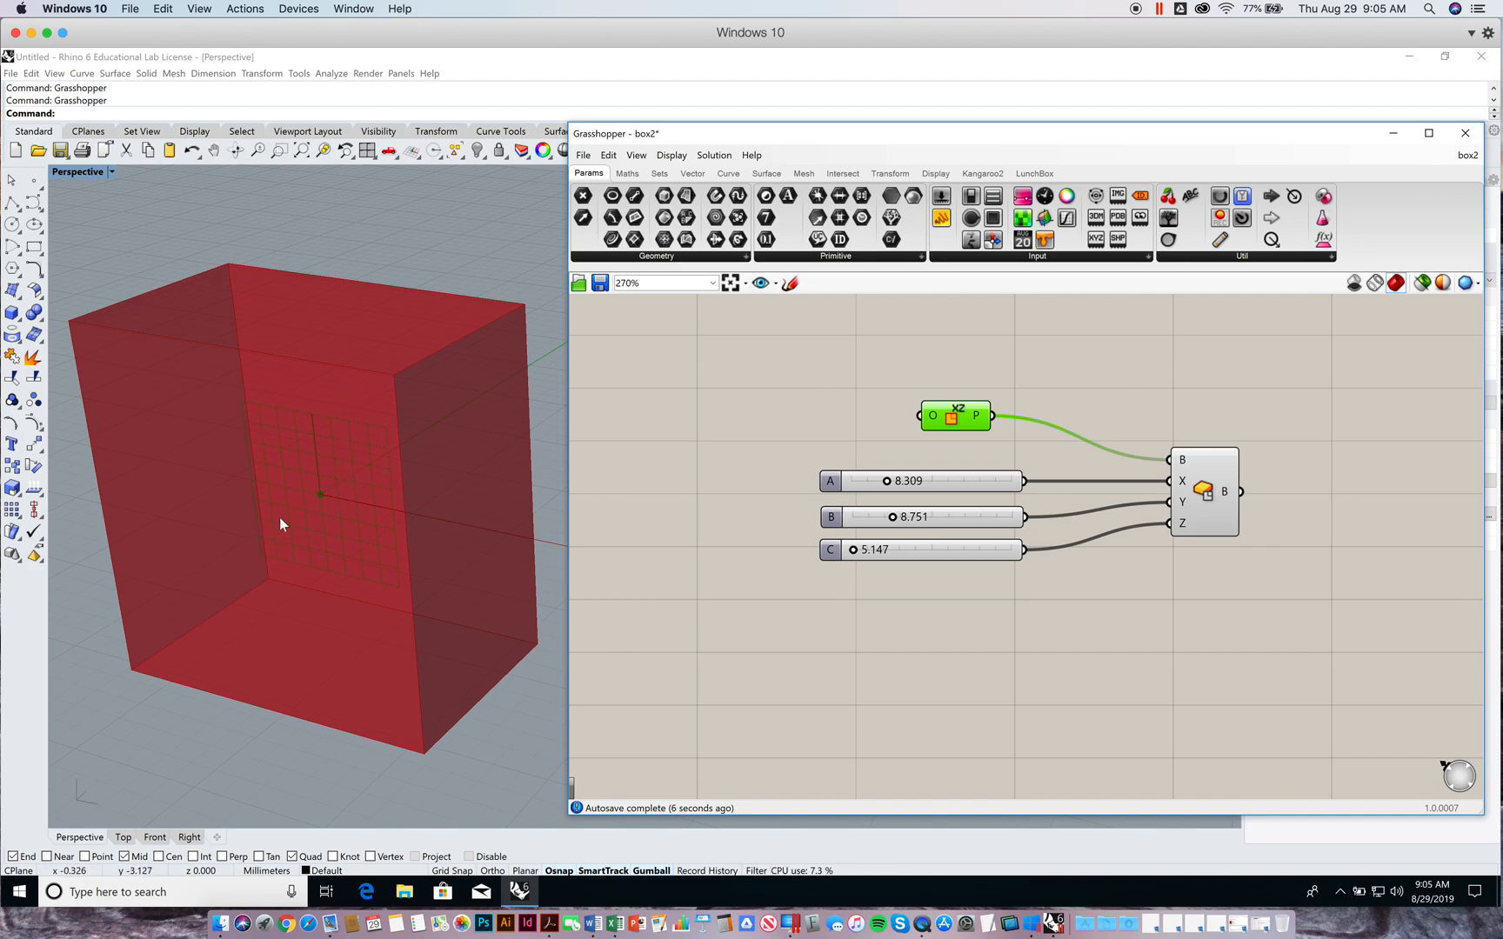
{"action": "left_click", "coordinate": [861, 387]}
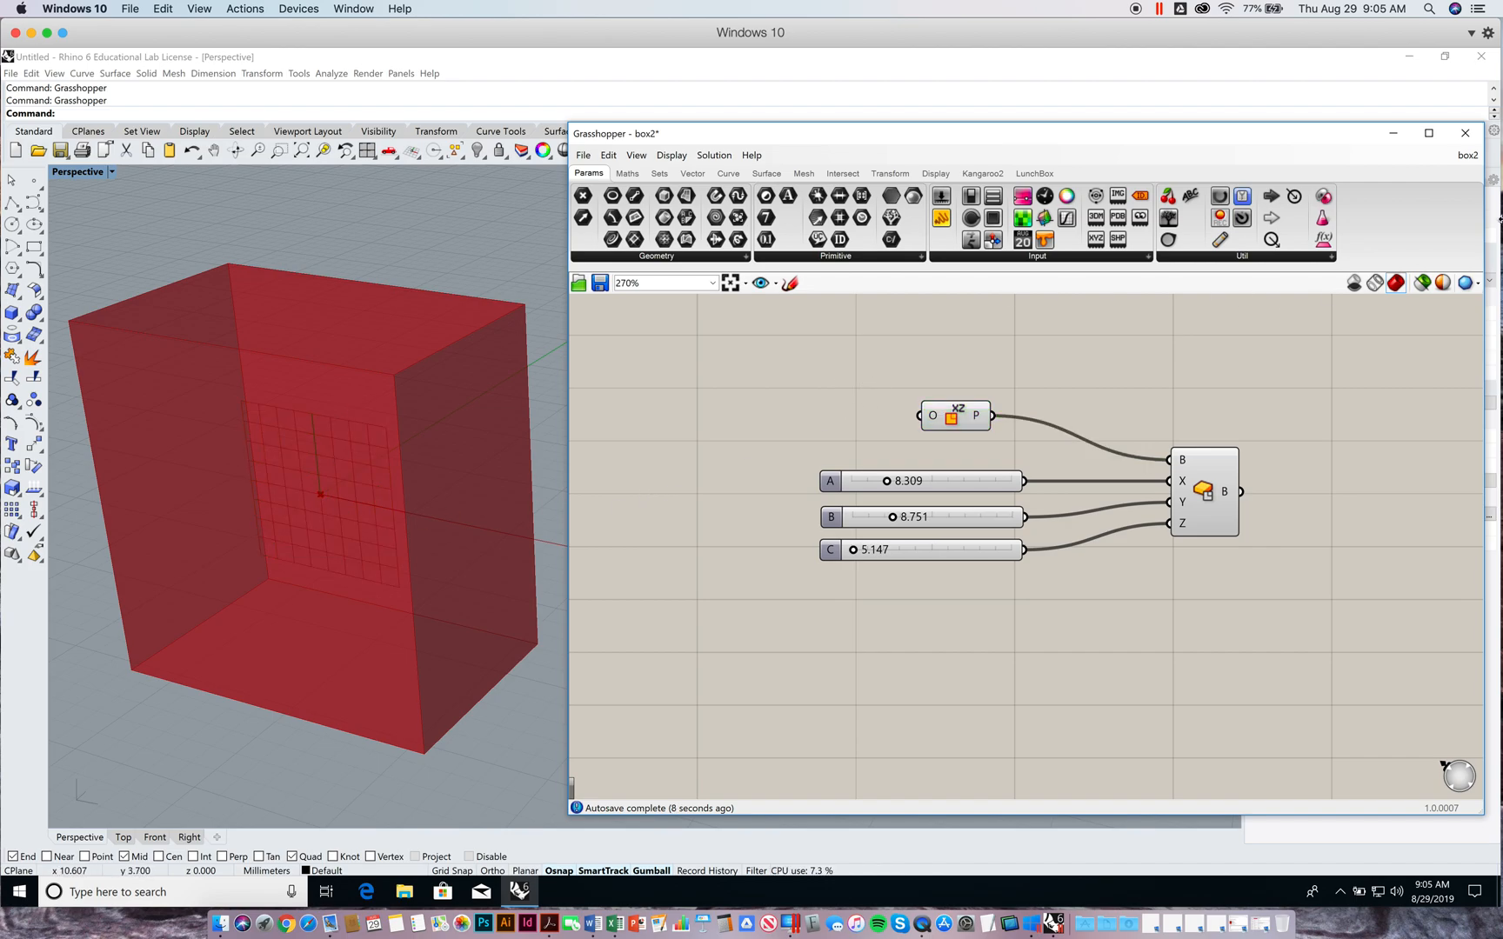
Switch to the open box3 definition and nudge its XY Plane component and slider A on the canvas
{"action": "left_click", "coordinate": [1461, 157]}
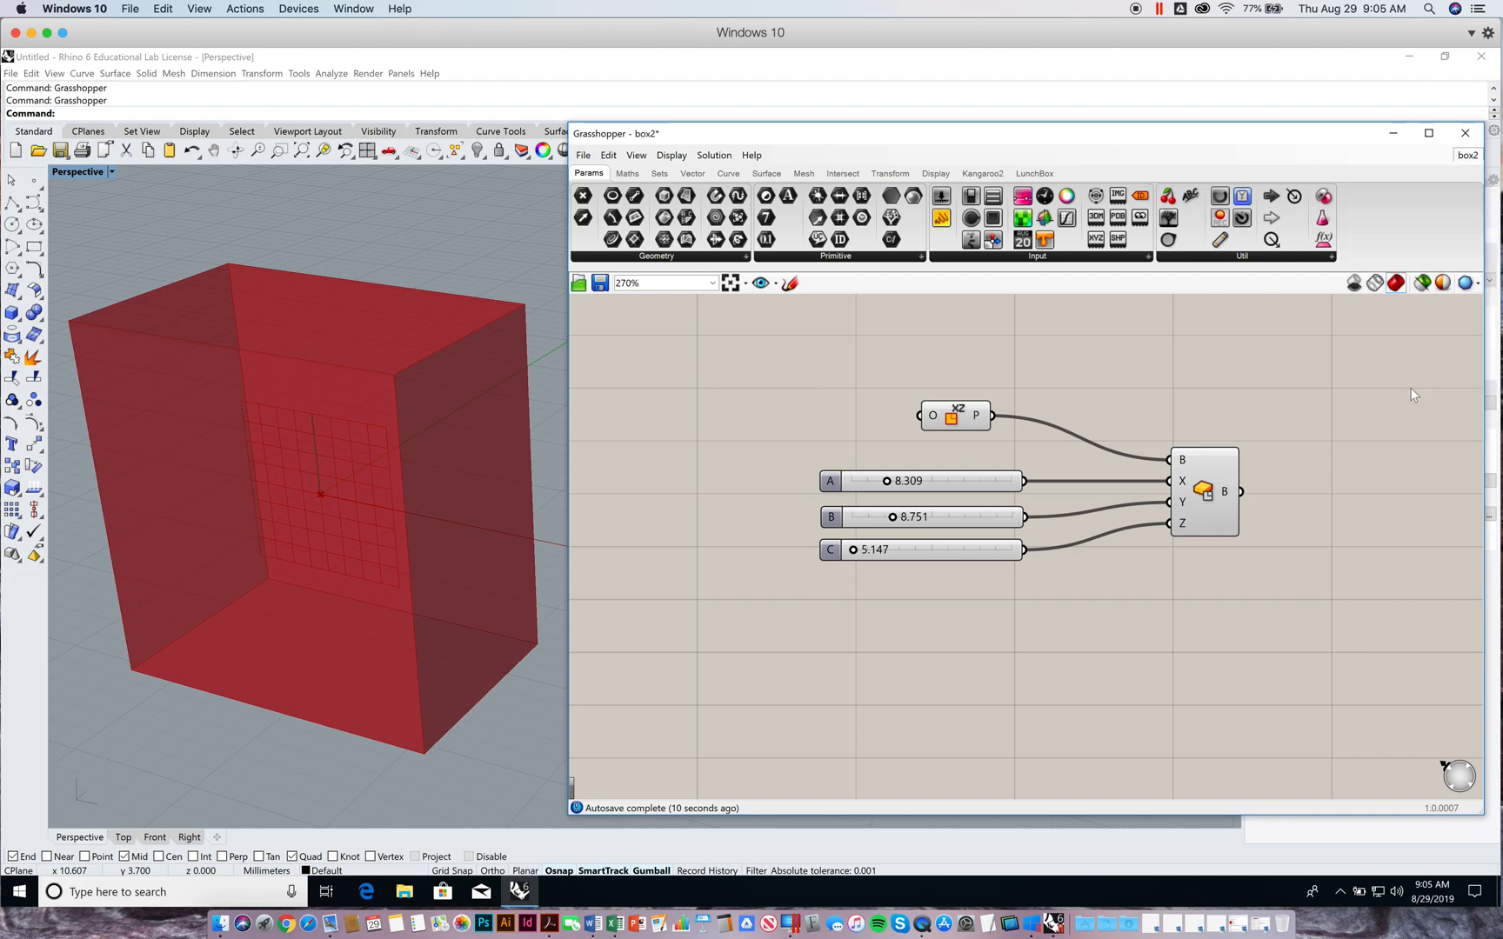
{"action": "left_click", "coordinate": [1414, 396]}
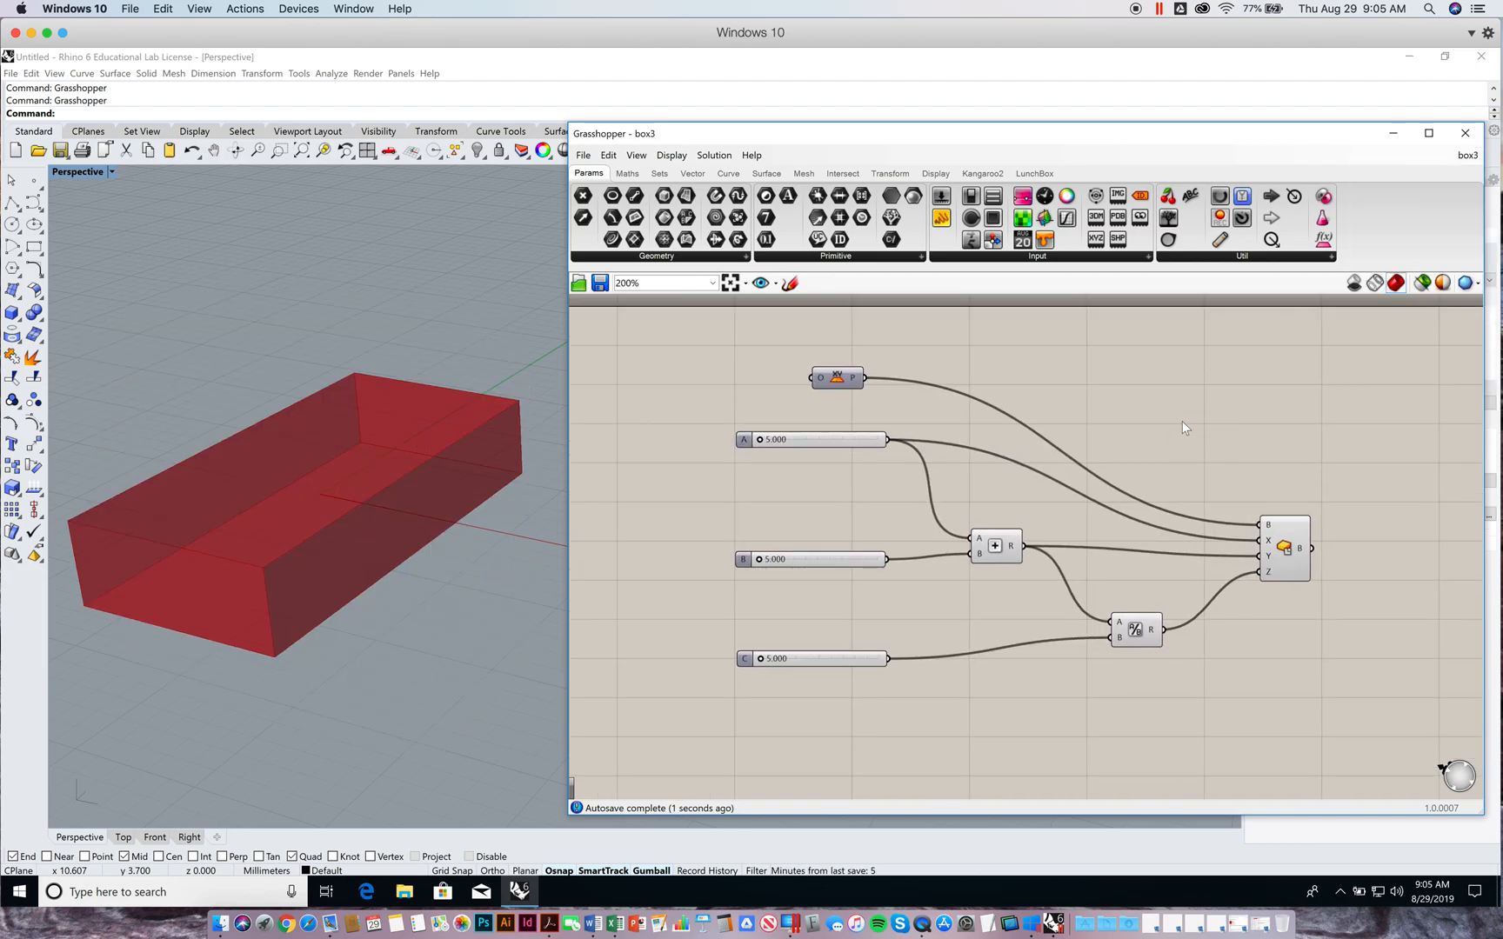
{"action": "scroll", "coordinate": [1185, 415], "scroll_direction": "up", "scroll_amount": 1}
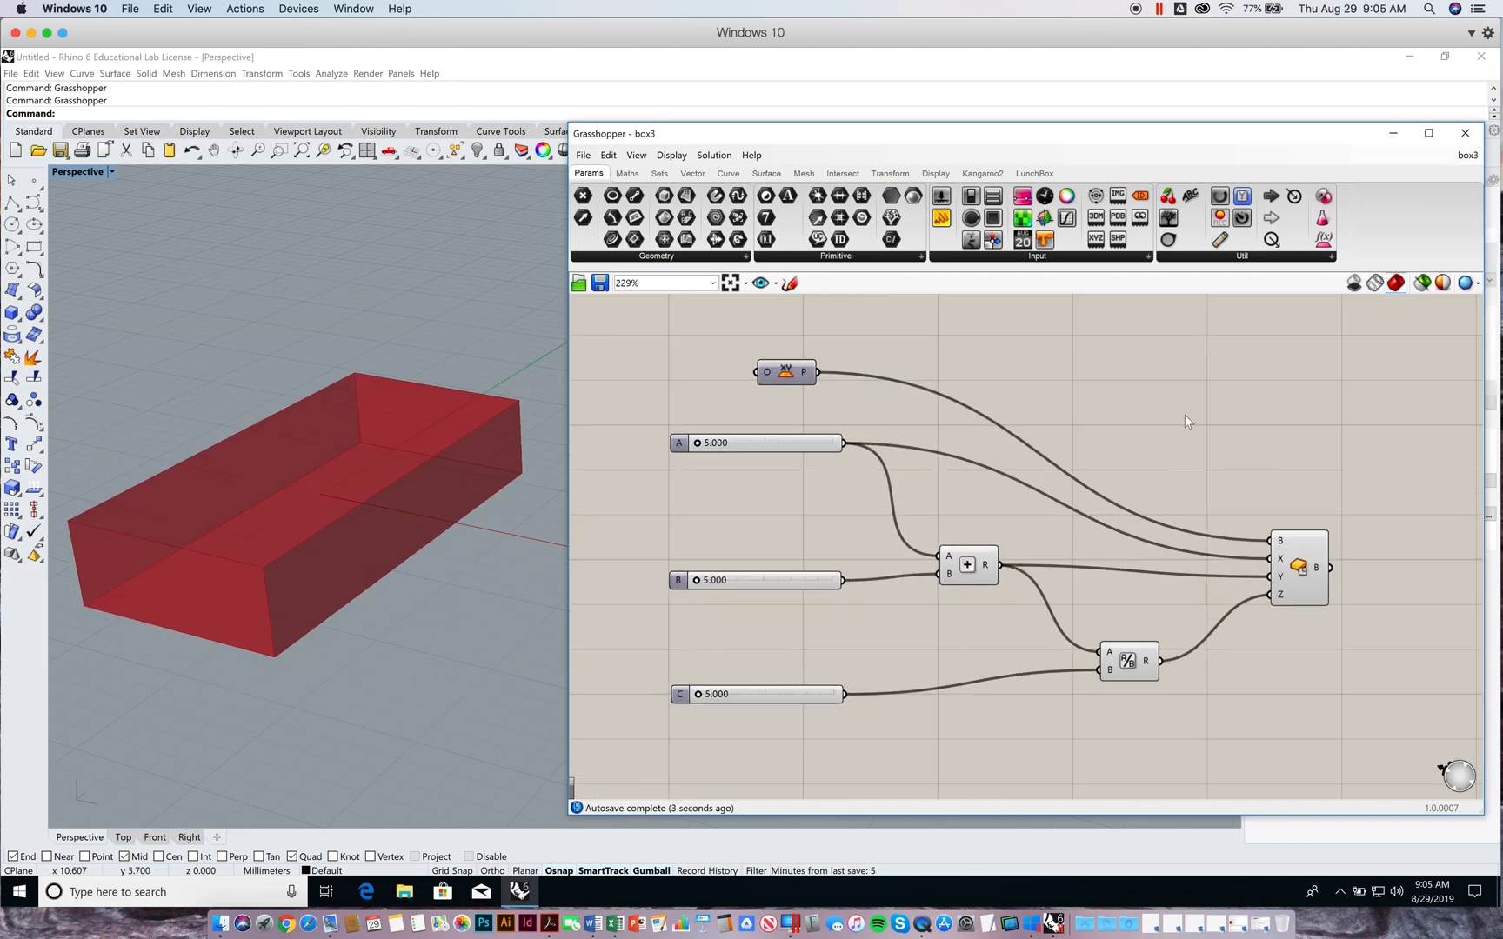
{"action": "left_click_drag", "start_coordinate": [785, 376], "coordinate": [815, 386]}
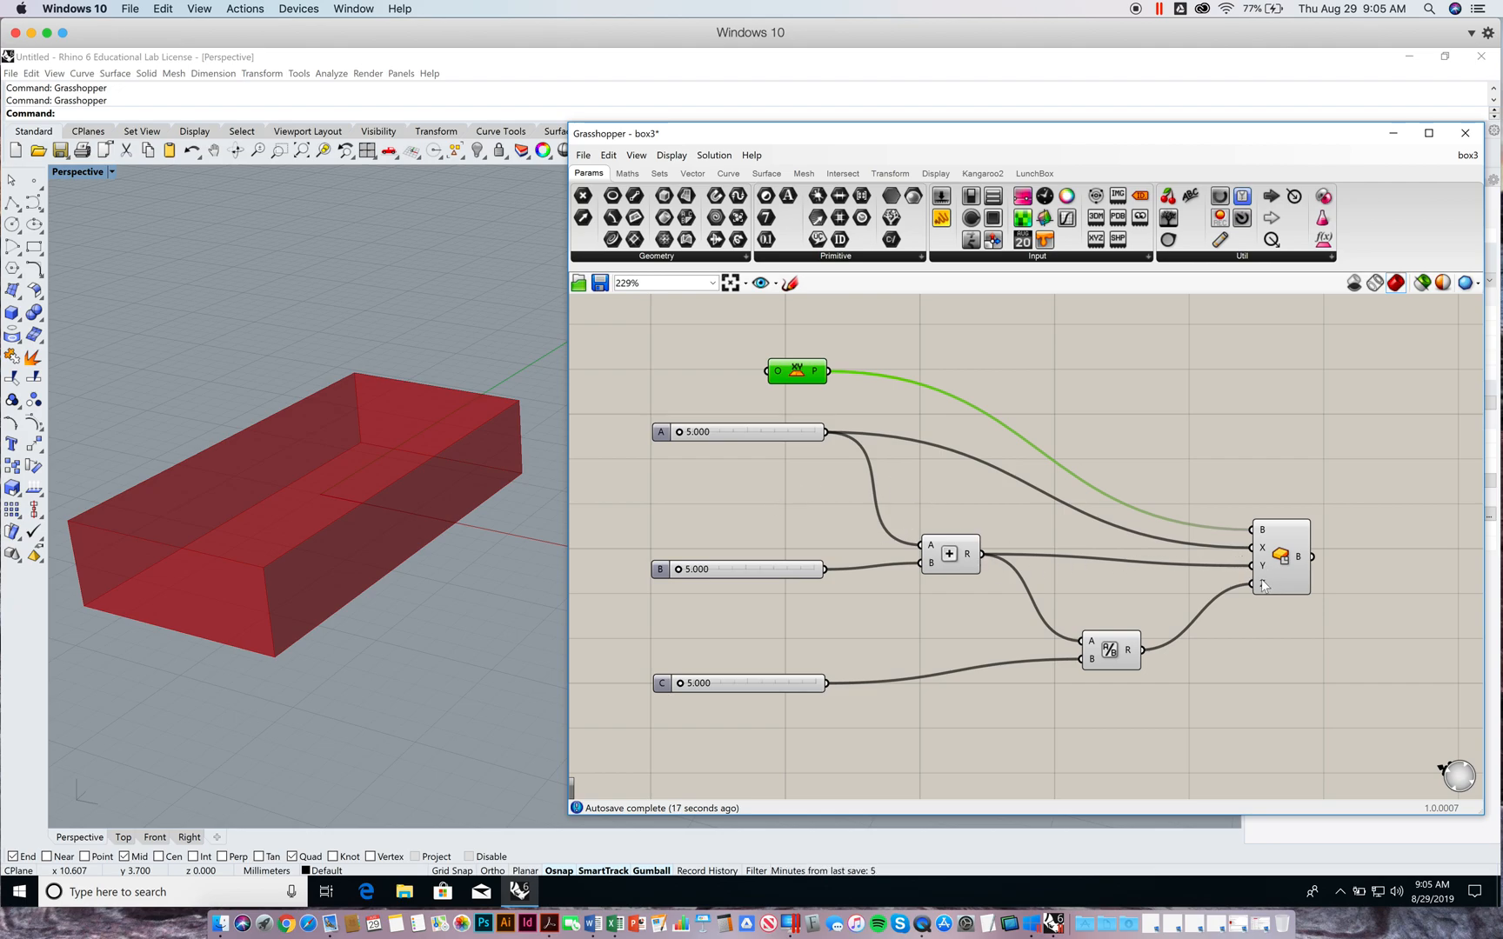
{"action": "left_click_drag", "start_coordinate": [662, 434], "coordinate": [659, 439]}
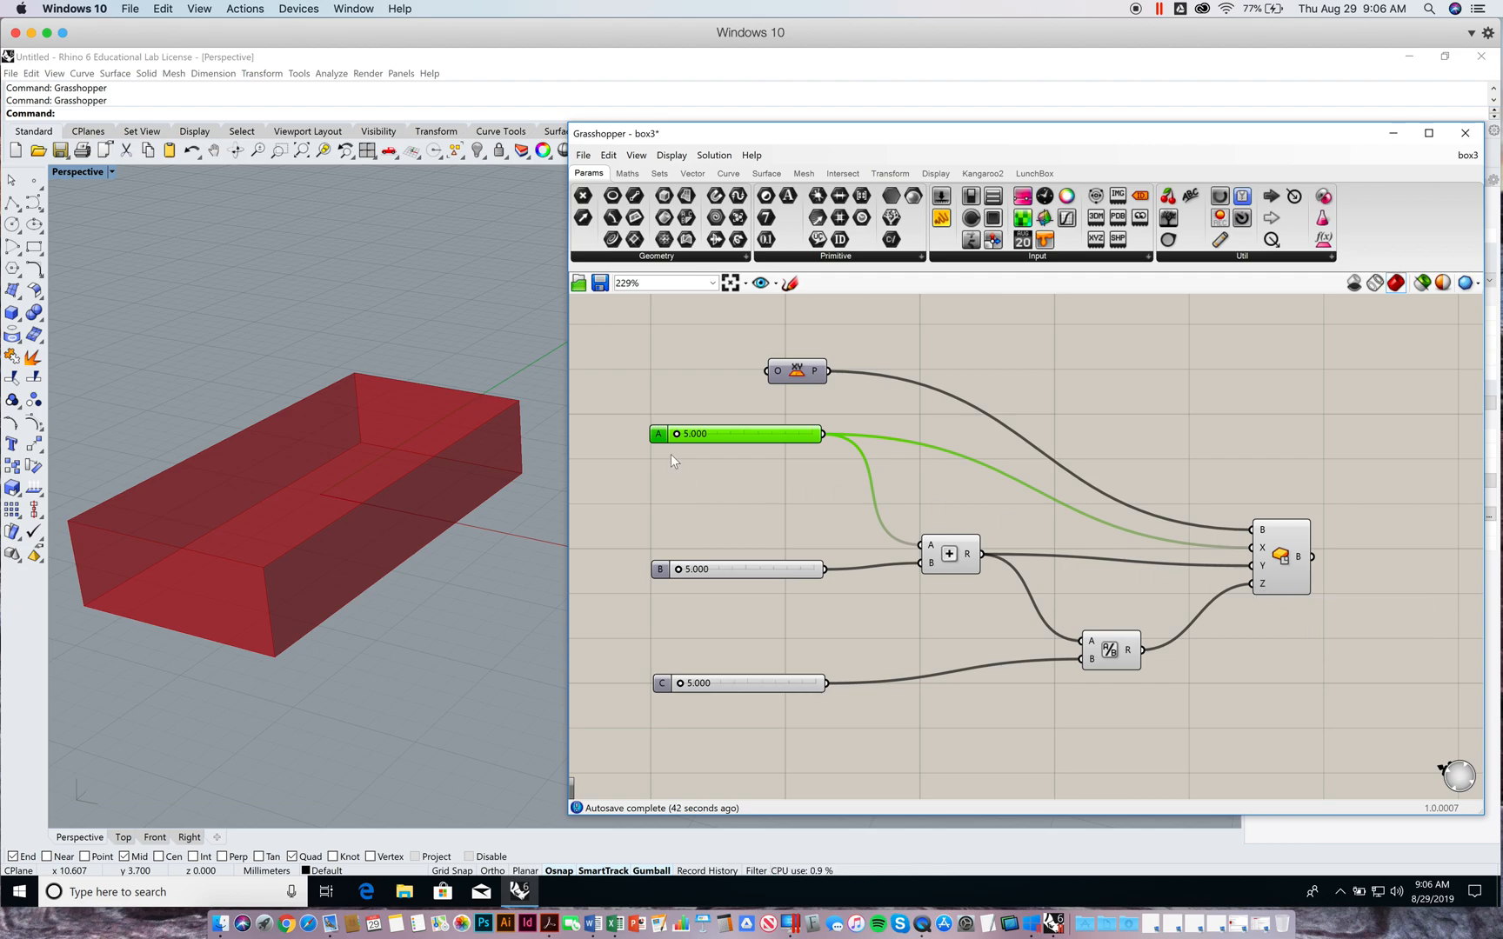
Set slider A to 7.166, slider B to 7.079 and slider C to 6.646
{"action": "mouse_move", "coordinate": [678, 434]}
{"action": "left_mouse_down"}
{"action": "mouse_move", "coordinate": [731, 437]}
{"action": "mouse_move", "coordinate": [684, 439]}
{"action": "mouse_move", "coordinate": [709, 438]}
{"action": "mouse_move", "coordinate": [699, 446]}
{"action": "left_mouse_up"}
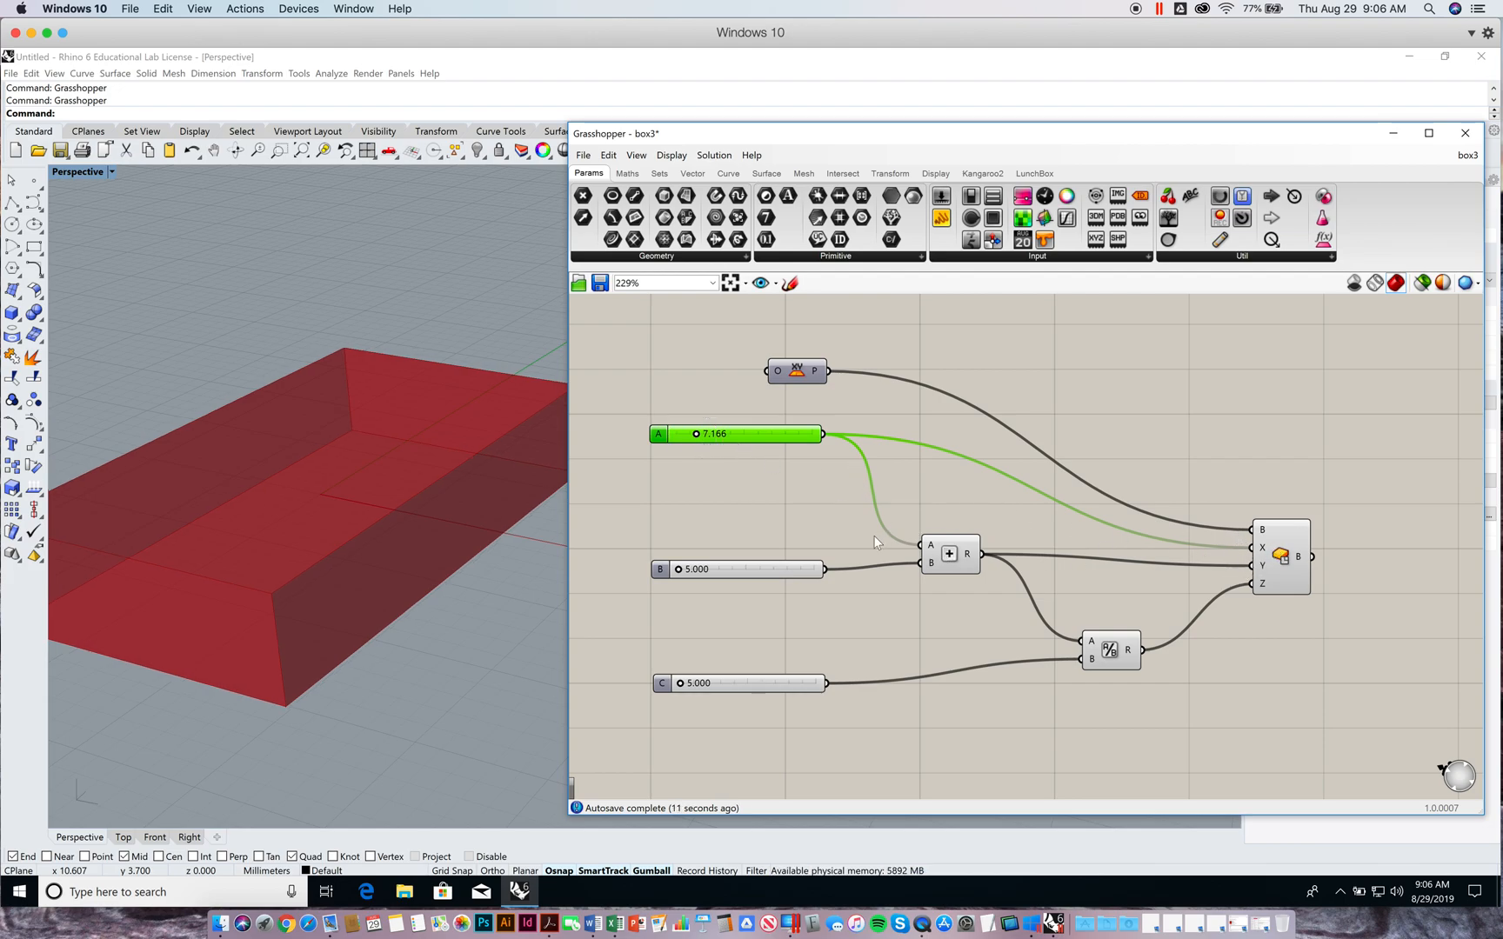
{"action": "left_click_drag", "start_coordinate": [678, 569], "coordinate": [713, 576]}
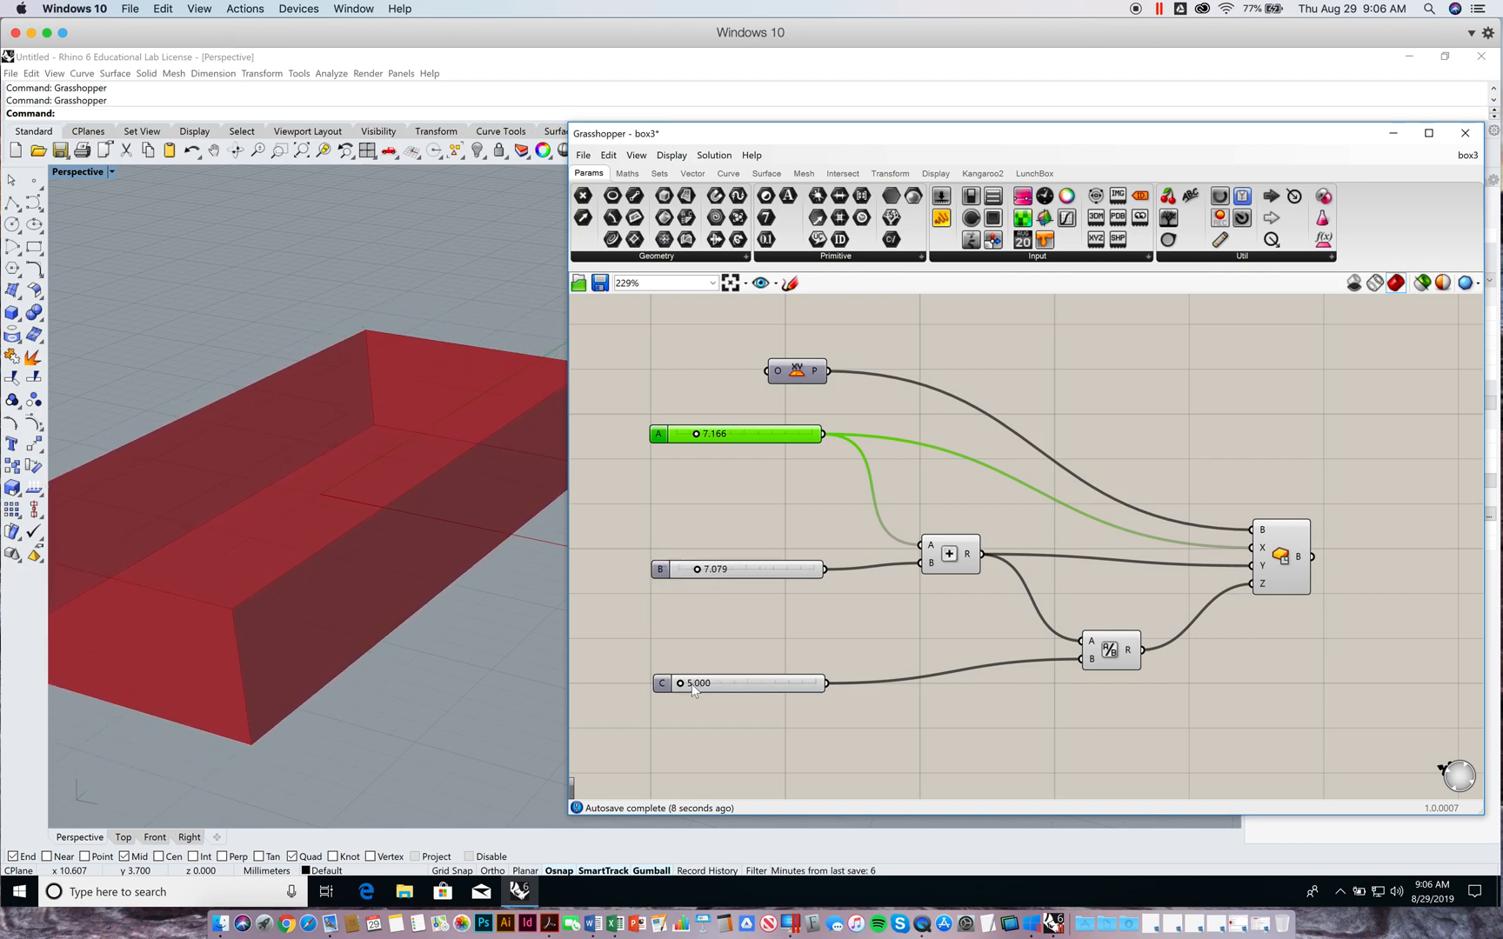
{"action": "mouse_move", "coordinate": [681, 684]}
{"action": "left_mouse_down"}
{"action": "mouse_move", "coordinate": [721, 689]}
{"action": "mouse_move", "coordinate": [693, 683]}
{"action": "left_mouse_up"}
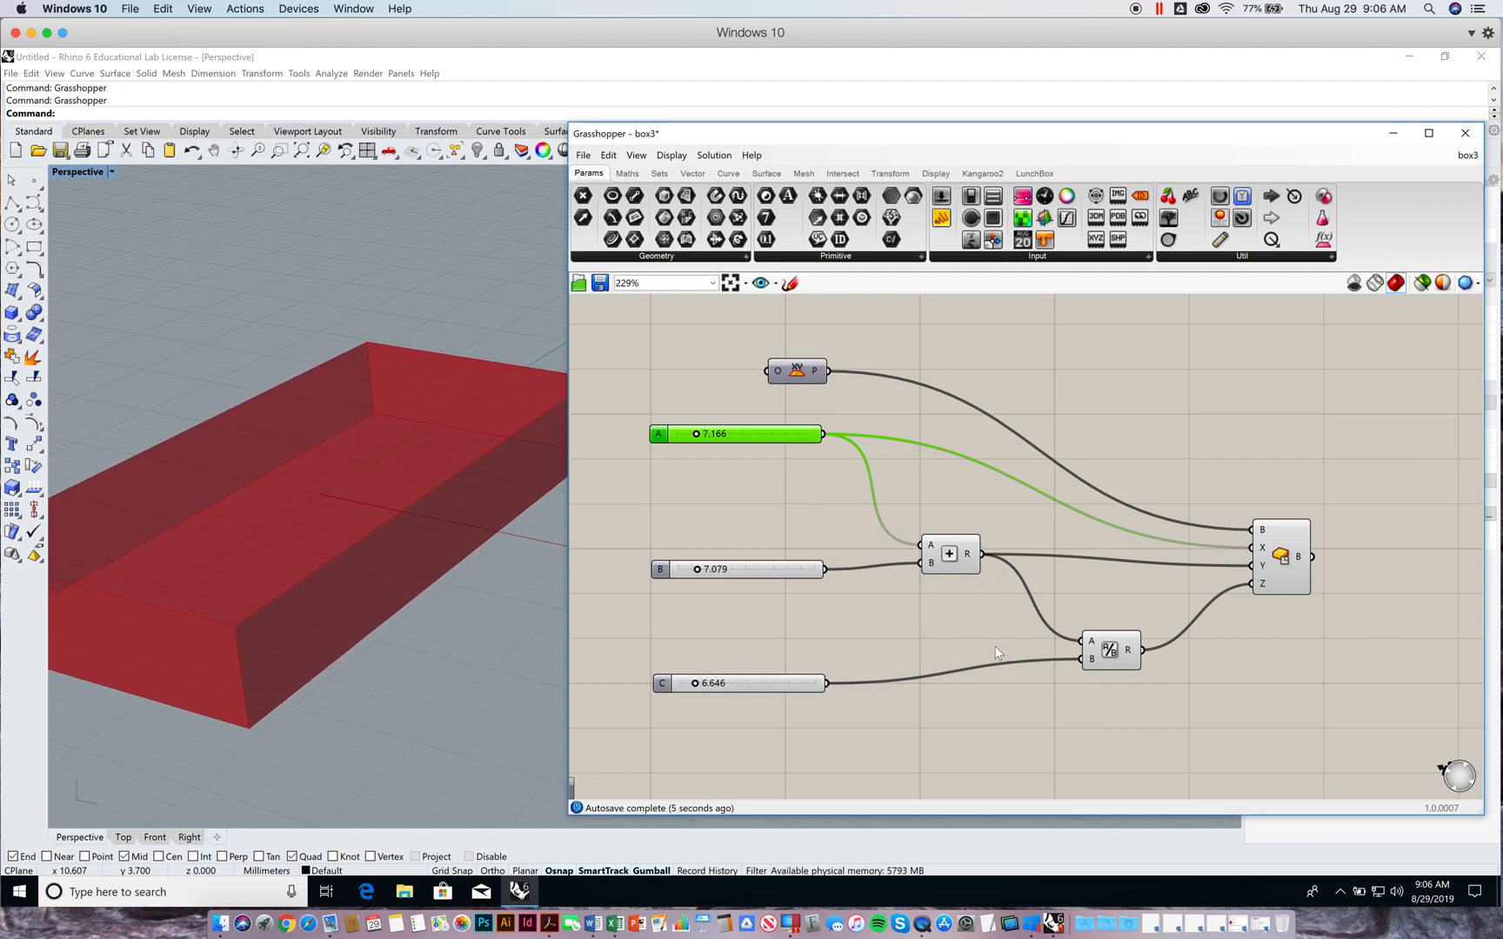
Shift the component feeding the box's Z input slightly upward, and set slider A to 10.198 and slider B to 8.032
{"action": "left_click_drag", "start_coordinate": [1093, 661], "coordinate": [1101, 650]}
{"action": "mouse_move", "coordinate": [696, 434]}
{"action": "left_mouse_down"}
{"action": "mouse_move", "coordinate": [735, 436]}
{"action": "mouse_move", "coordinate": [715, 437]}
{"action": "left_mouse_up"}
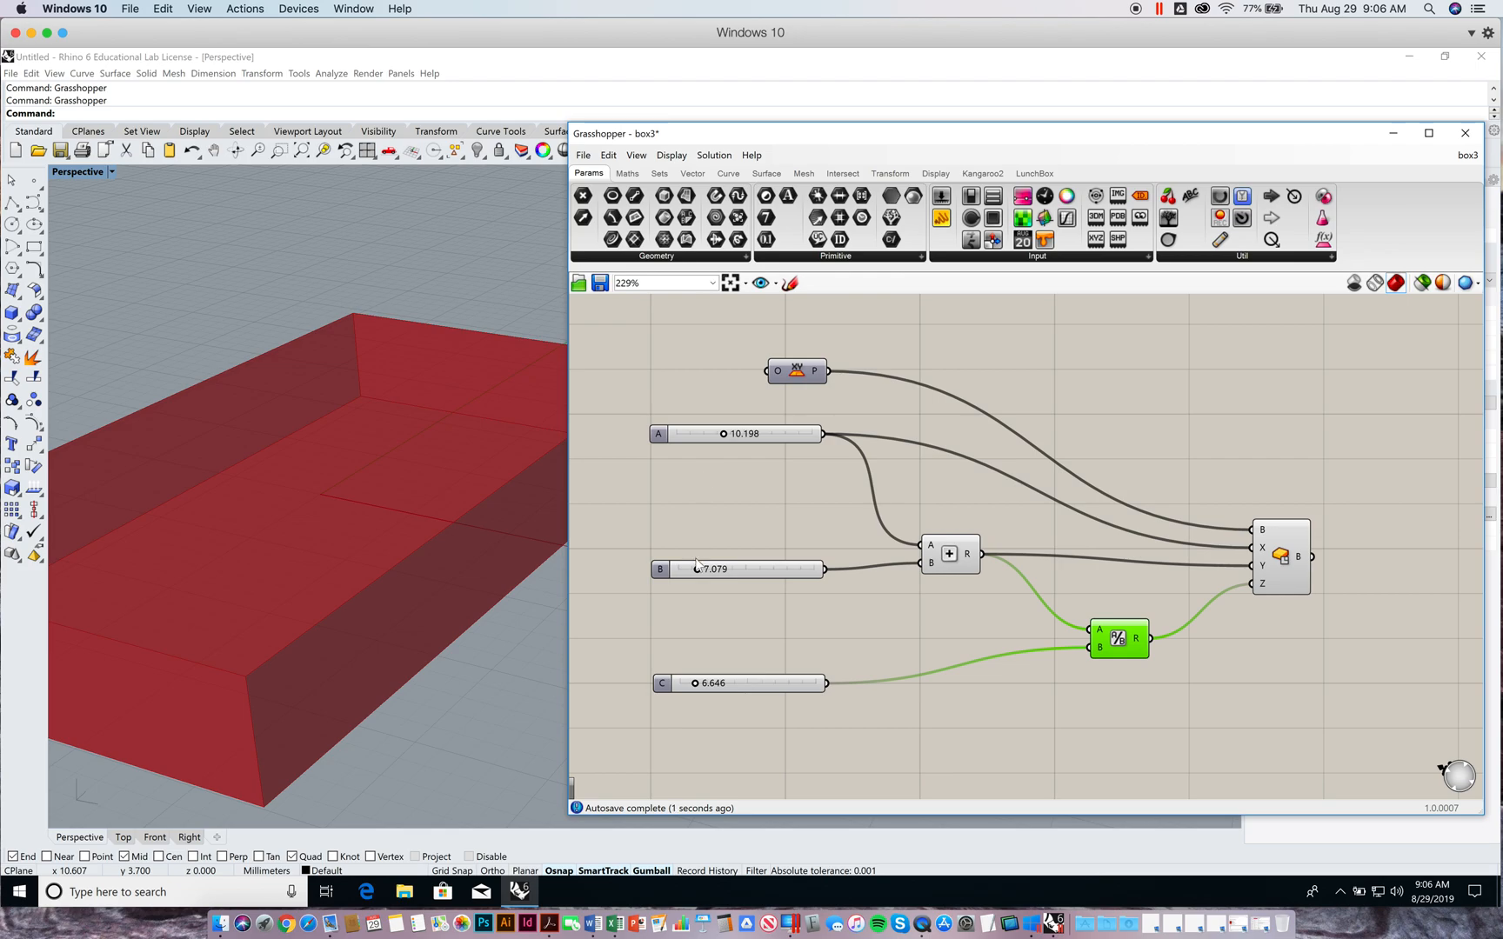
{"action": "mouse_move", "coordinate": [699, 572]}
{"action": "left_mouse_down"}
{"action": "mouse_move", "coordinate": [748, 574]}
{"action": "mouse_move", "coordinate": [709, 573]}
{"action": "left_mouse_up"}
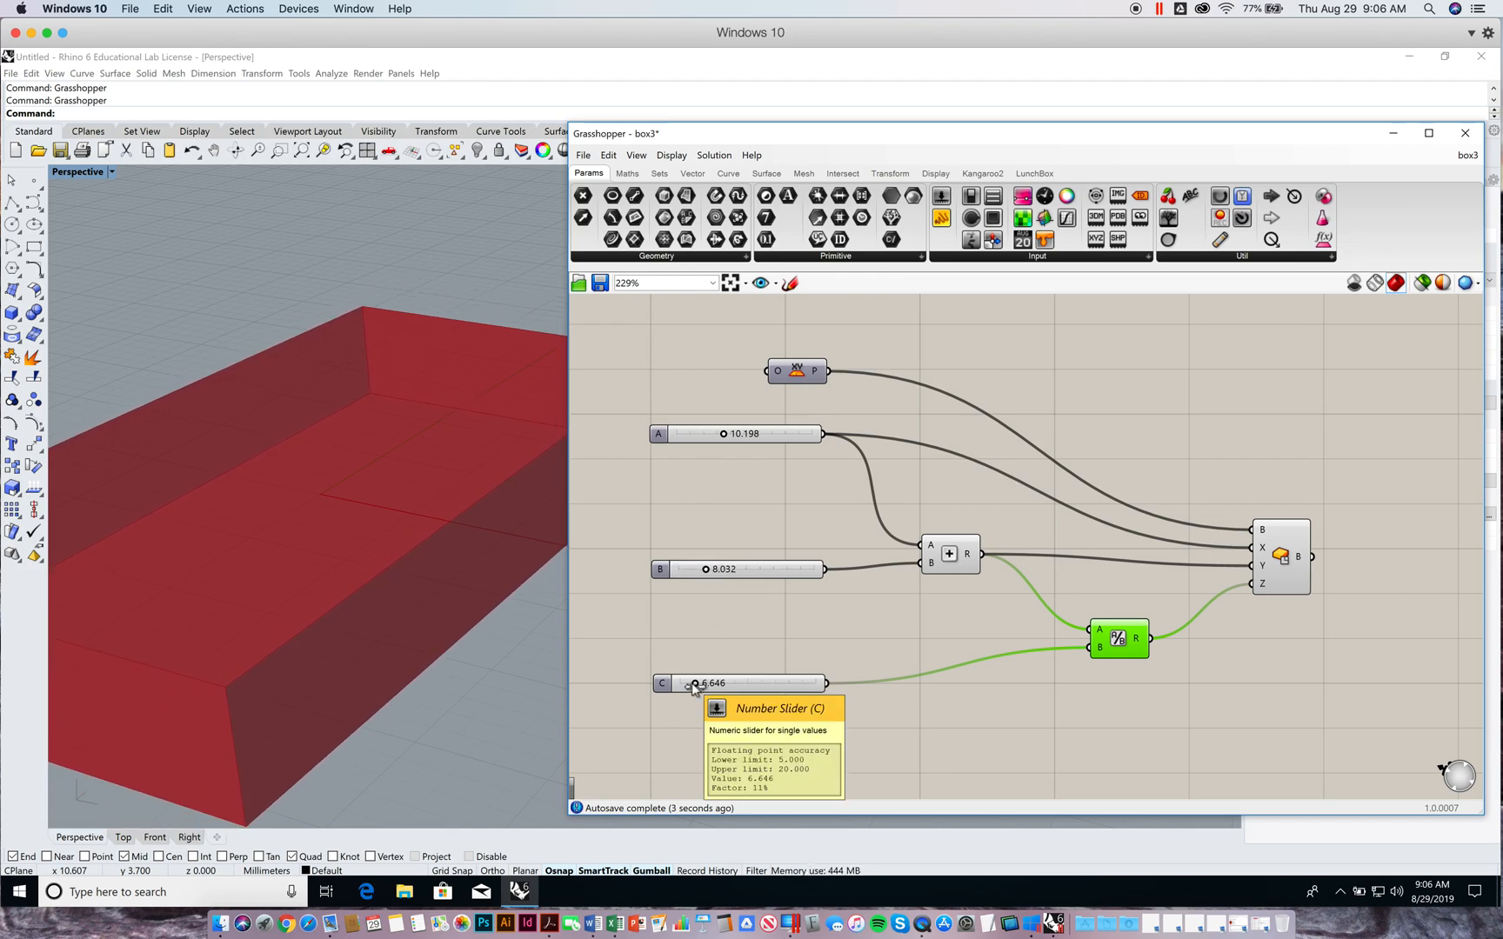
Raise slider C to 14.963 and return it to 6.732, and move the XY Plane component slightly away from the box component
{"action": "left_click_drag", "start_coordinate": [694, 684], "coordinate": [747, 684]}
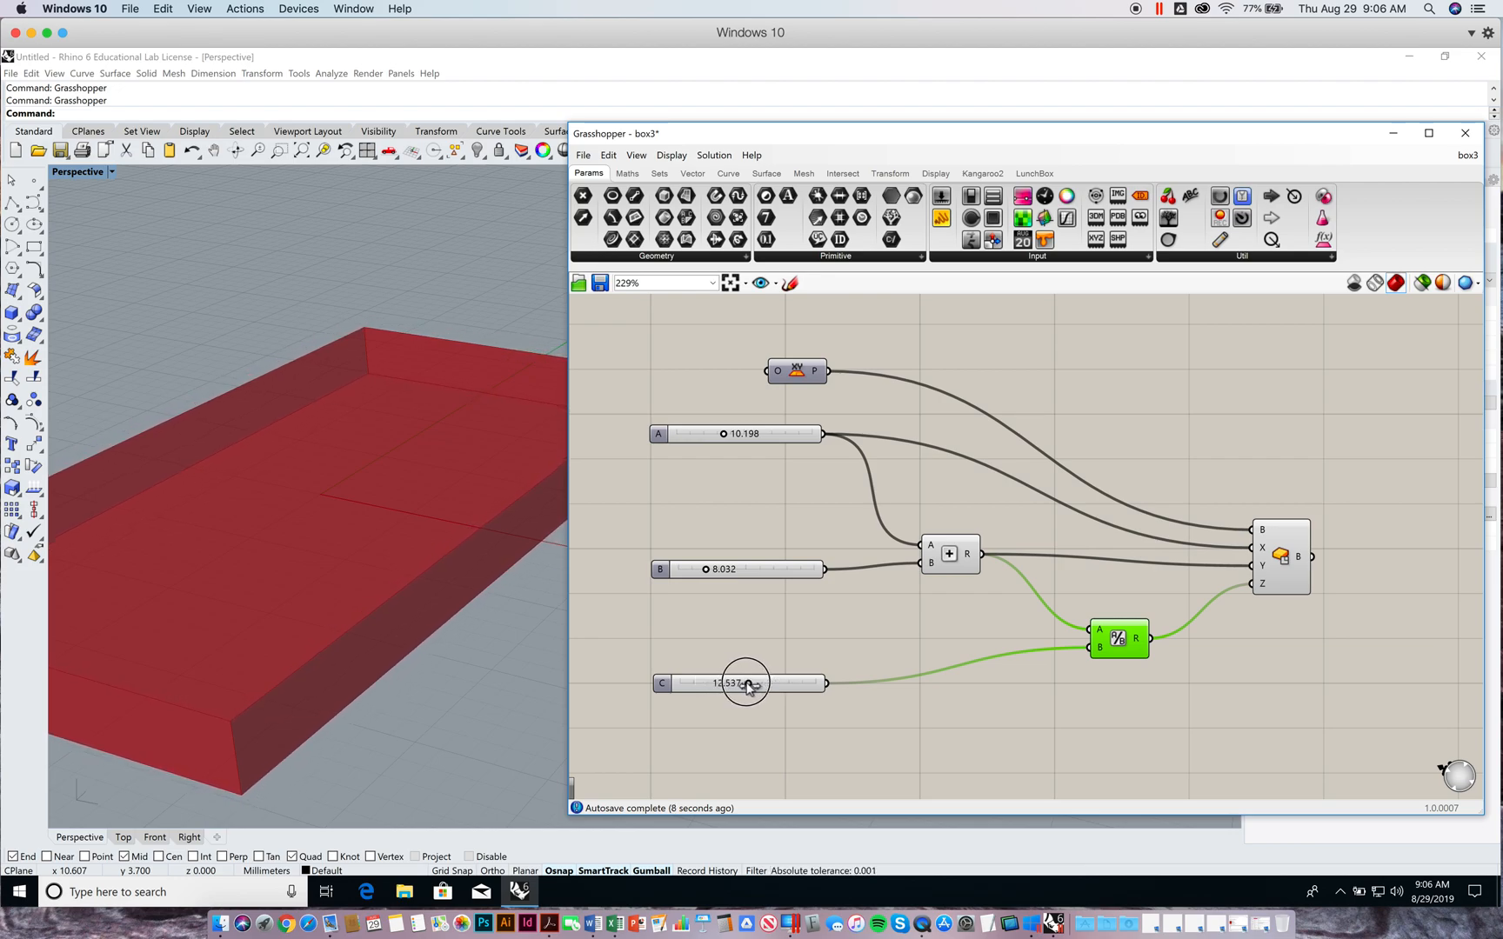
{"action": "mouse_move", "coordinate": [747, 685]}
{"action": "left_mouse_down"}
{"action": "mouse_move", "coordinate": [764, 684]}
{"action": "mouse_move", "coordinate": [708, 684]}
{"action": "mouse_move", "coordinate": [770, 684]}
{"action": "left_mouse_up"}
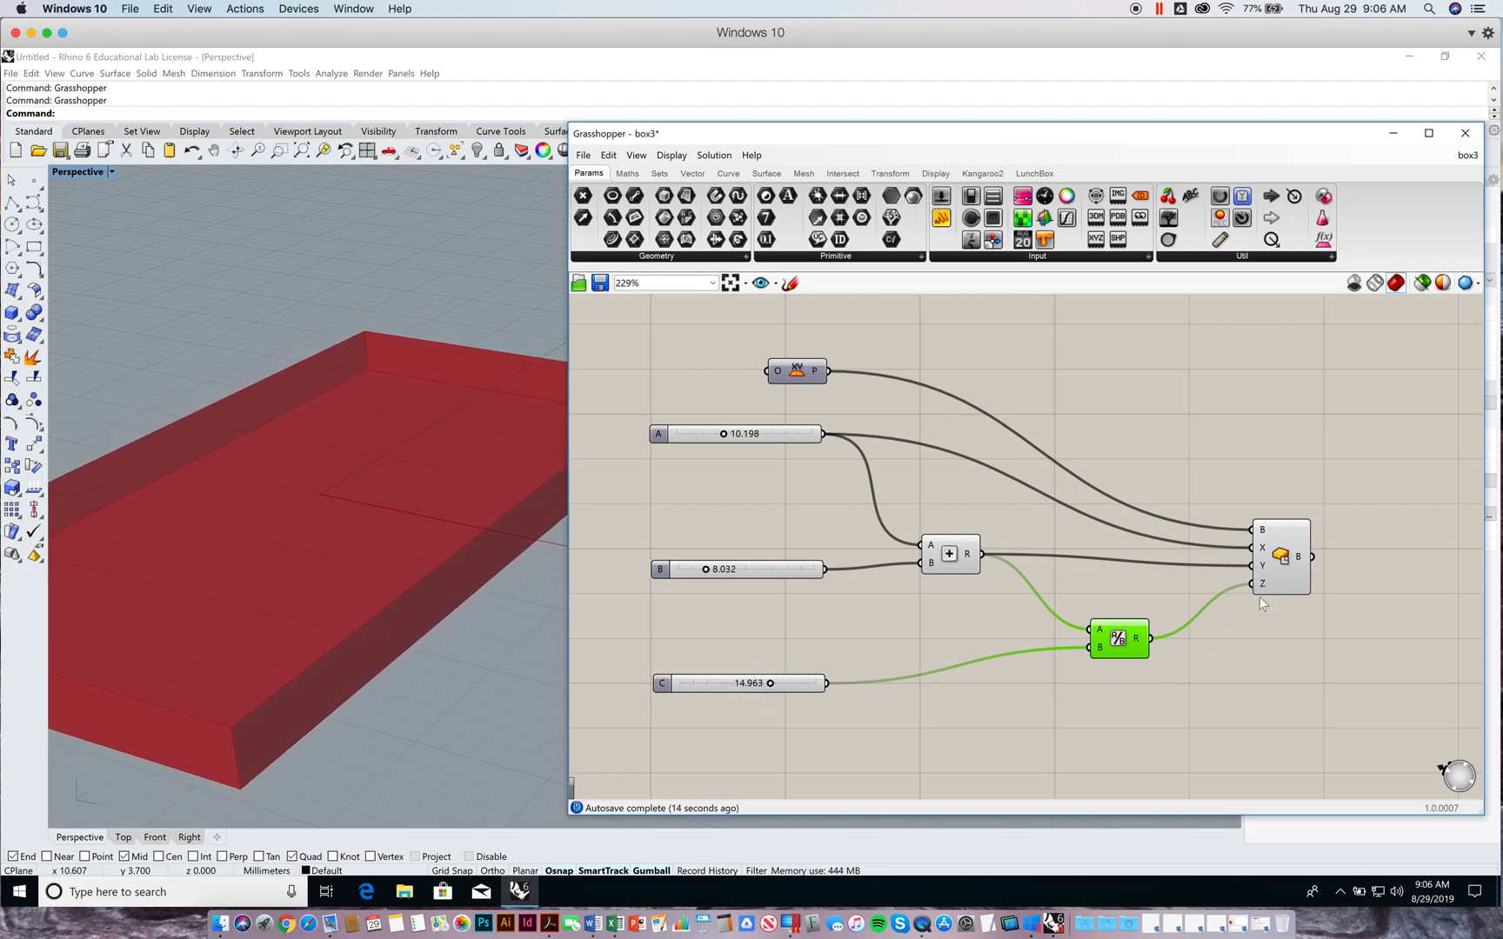
{"action": "left_click_drag", "start_coordinate": [770, 683], "coordinate": [695, 685]}
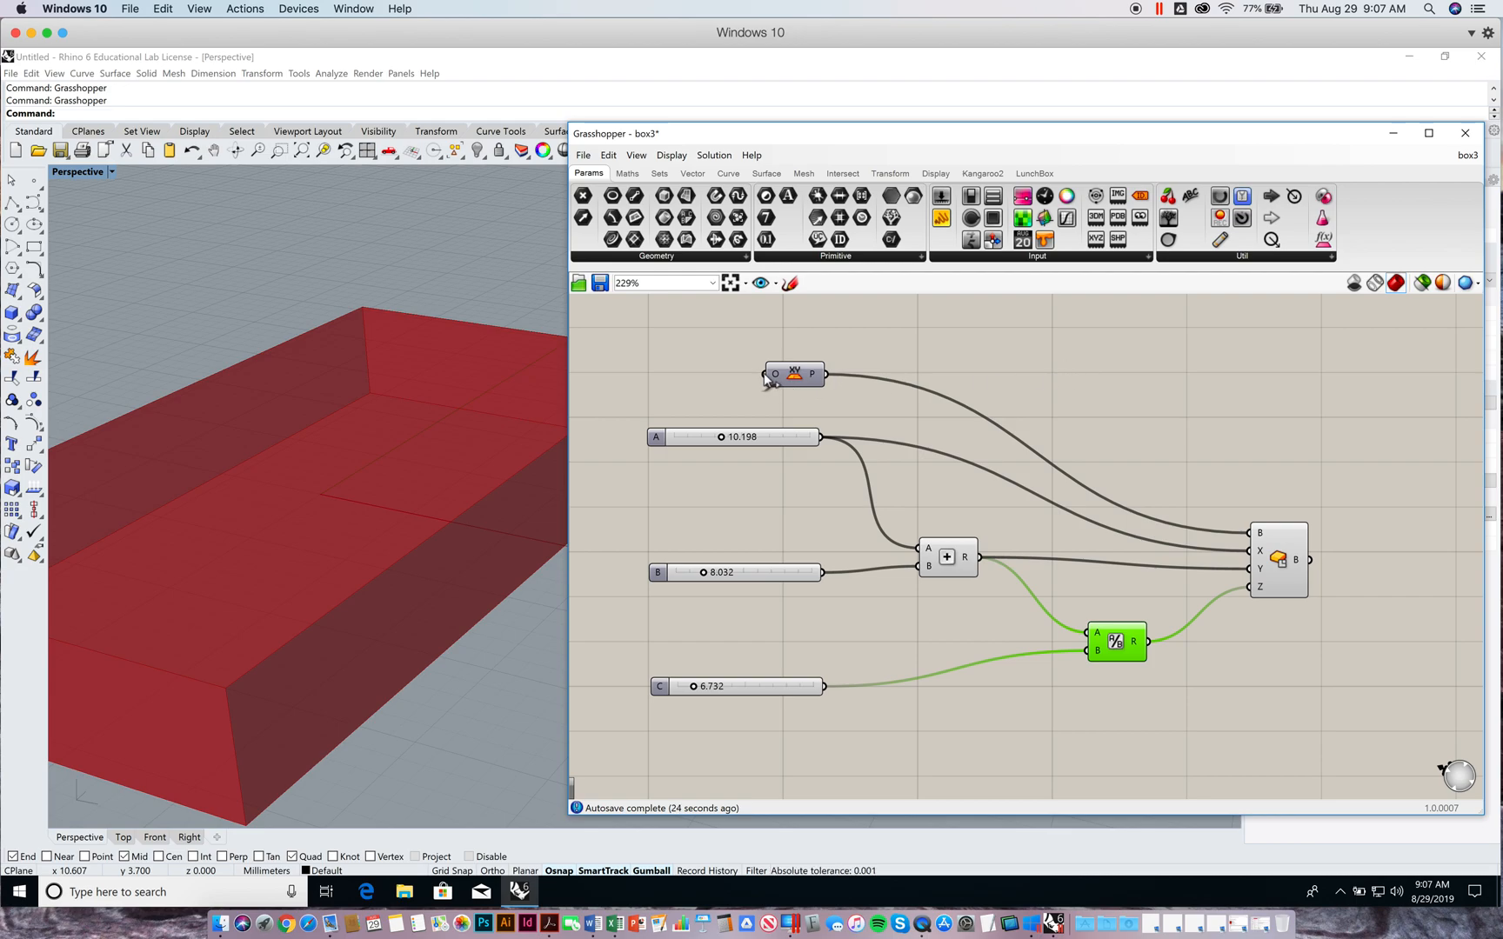
{"action": "left_click_drag", "start_coordinate": [790, 376], "coordinate": [776, 376]}
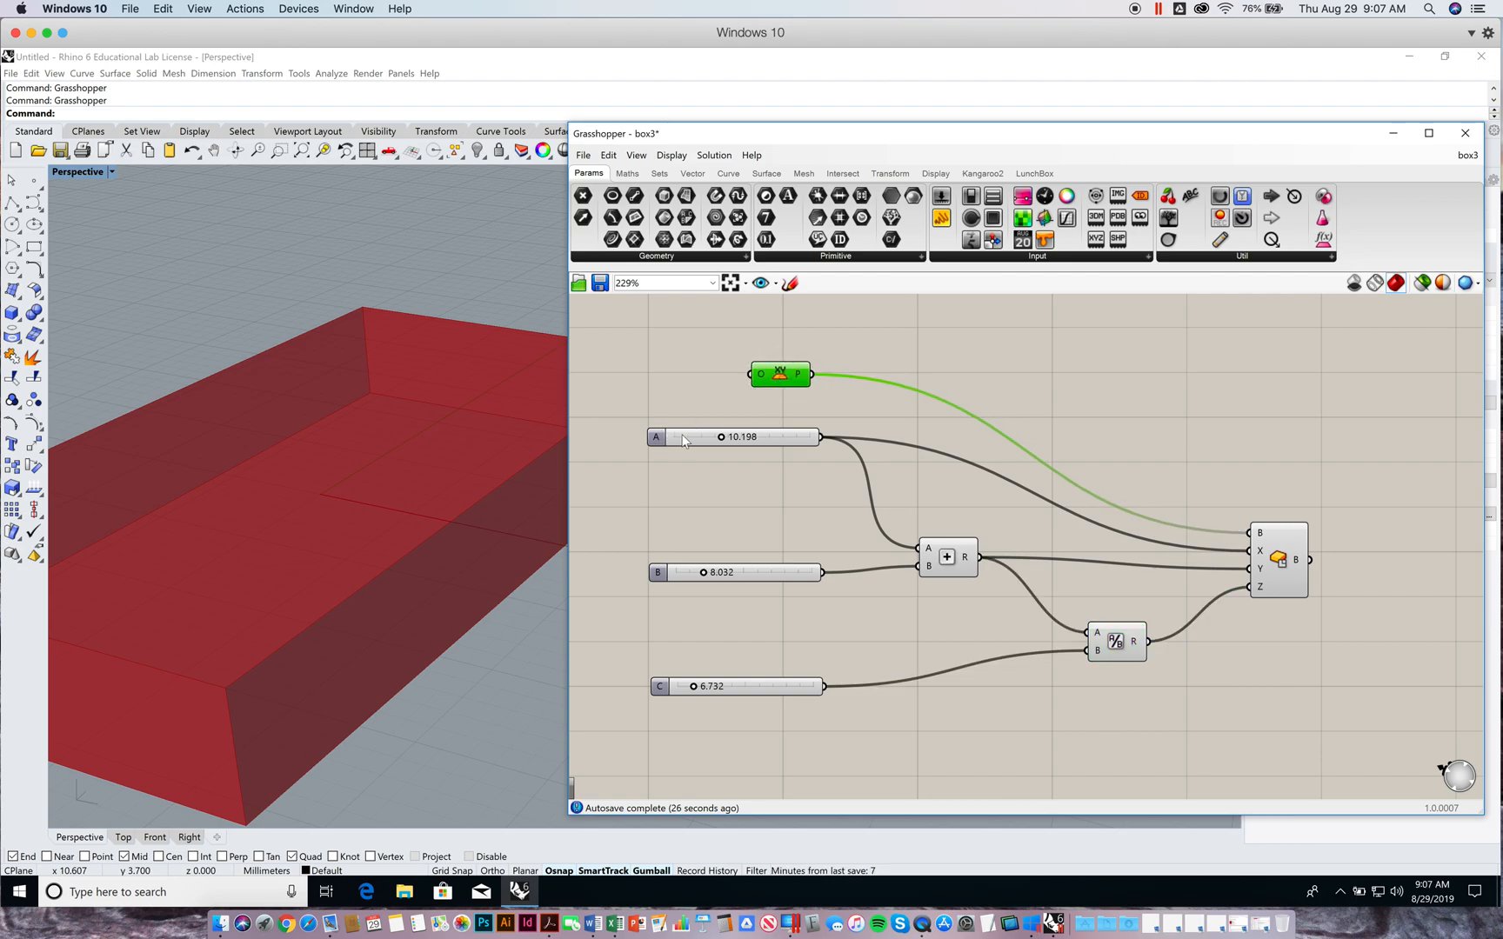